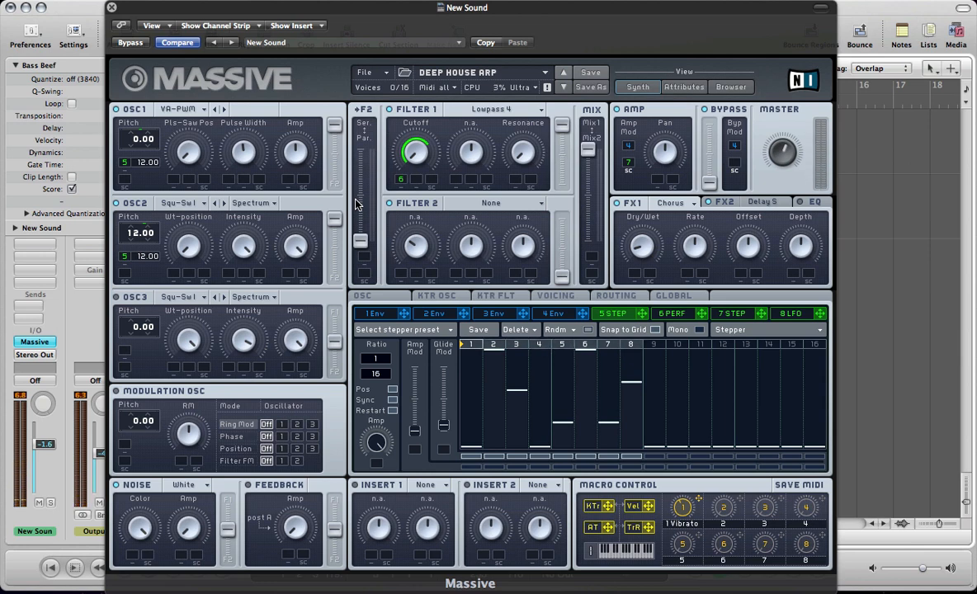
# Start a new sound and set oscillator 1 to Pulse-Saw PWM, routed fully to Filter 1 with its Amp at about half.
pyautogui.click(363, 72)
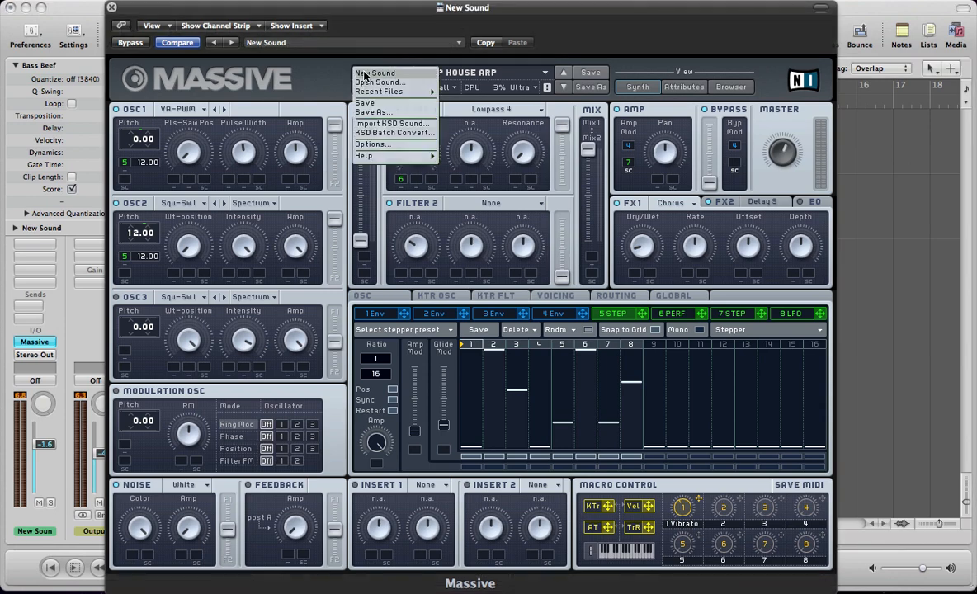
pyautogui.click(366, 74)
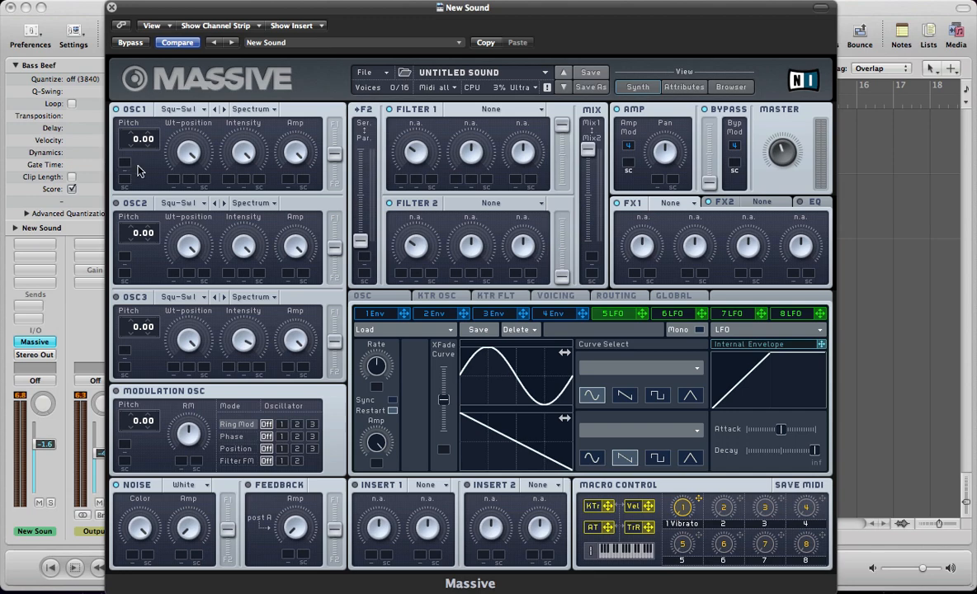
pyautogui.click(173, 109)
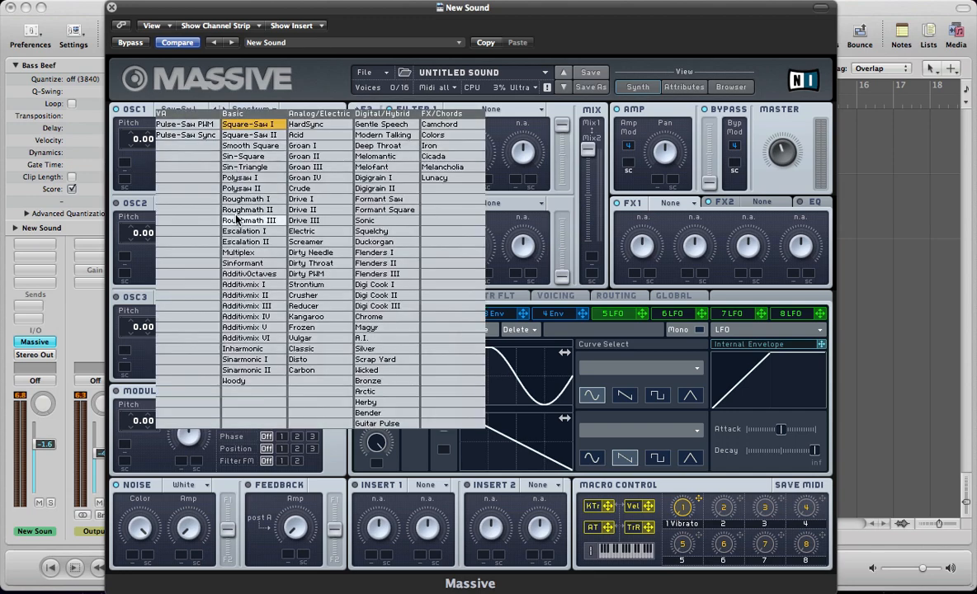
pyautogui.click(183, 125)
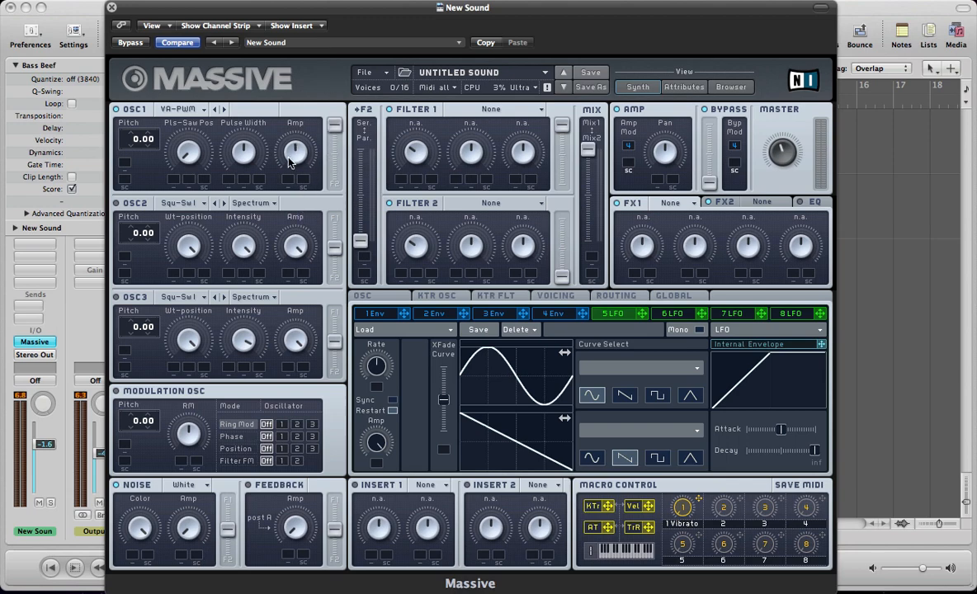
# Solo the Bass Beef region in the arrangement and bring the synth window back up.
pyautogui.press('super+w')
pyautogui.press('s')
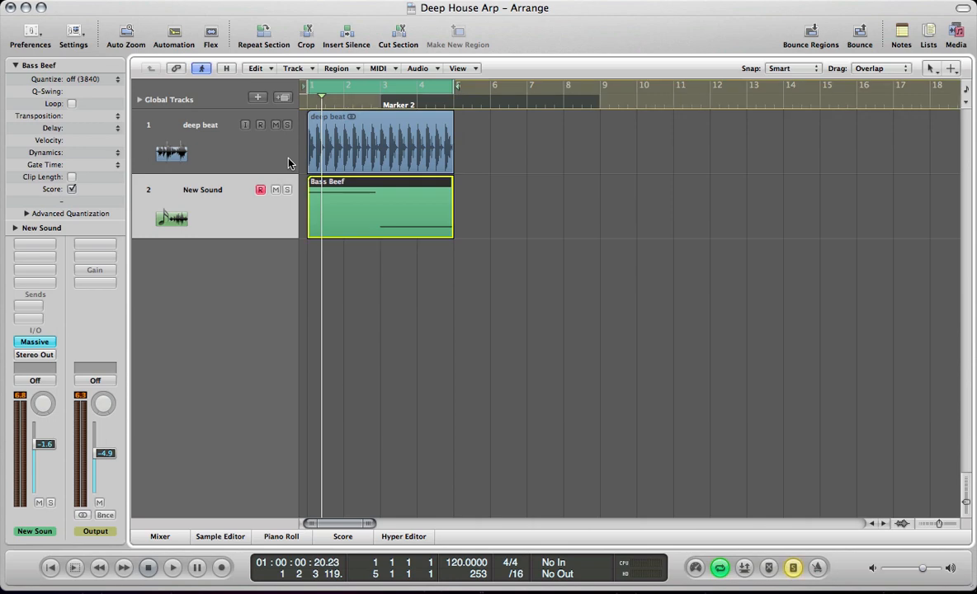
pyautogui.press('v')
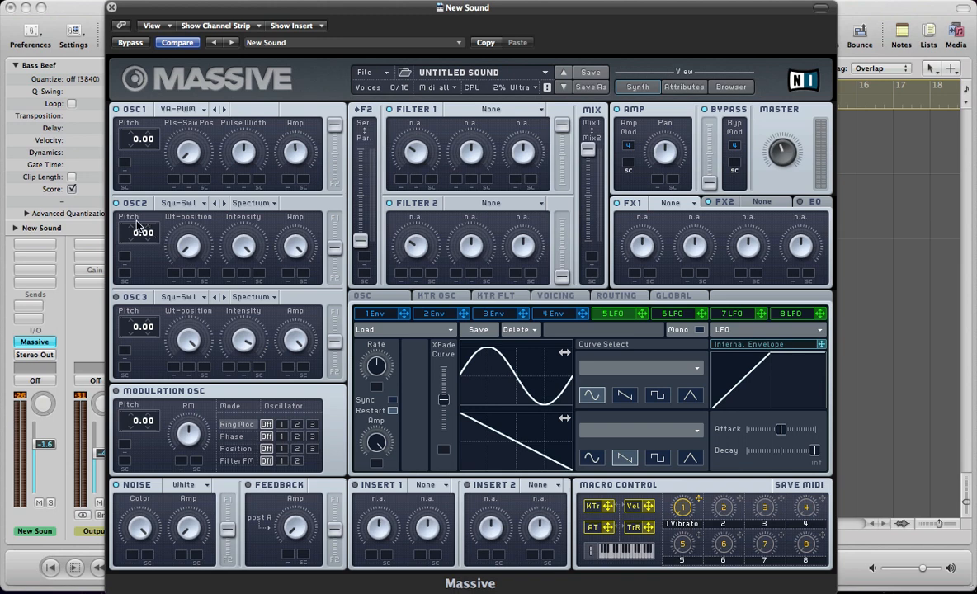
# Set oscillator 2's pitch to 12.00 and route the oscillator fully to Filter 1.
pyautogui.moveTo(139, 239); pyautogui.dragTo(154, 232)
pyautogui.moveTo(334, 247); pyautogui.dragTo(336, 195)
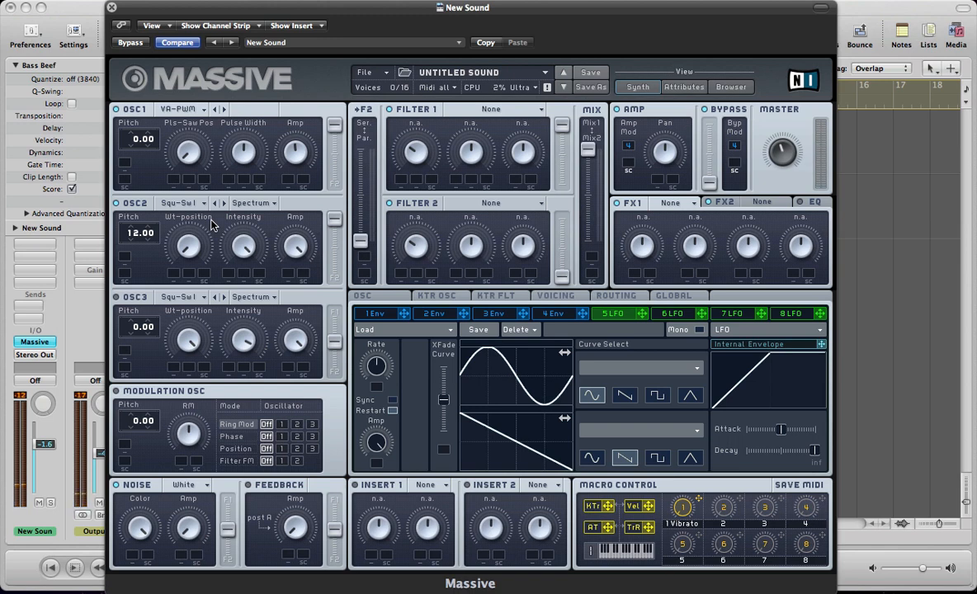
# Shorten the attack of envelope 4.
pyautogui.click(554, 314)
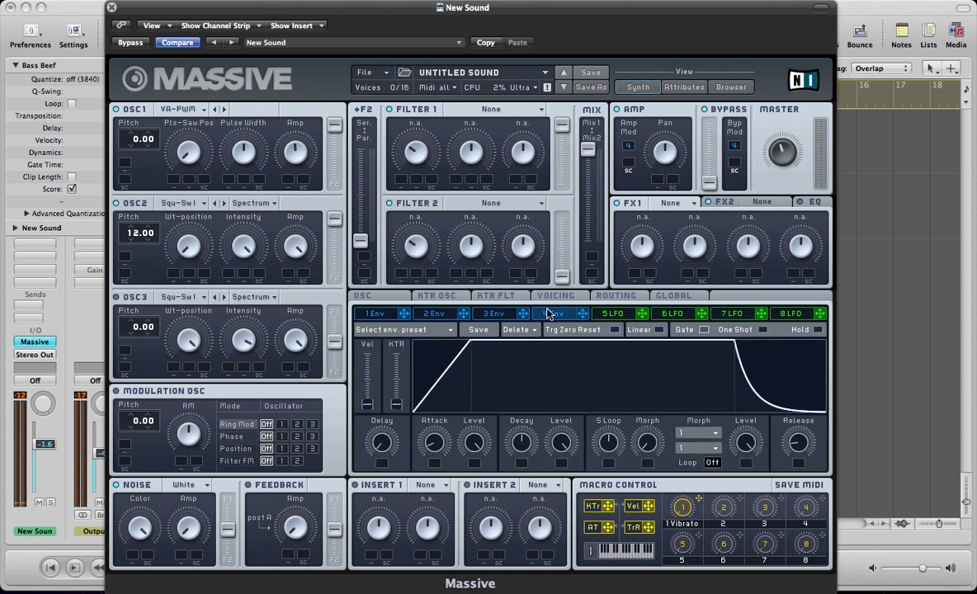
pyautogui.moveTo(432, 448); pyautogui.dragTo(409, 472)
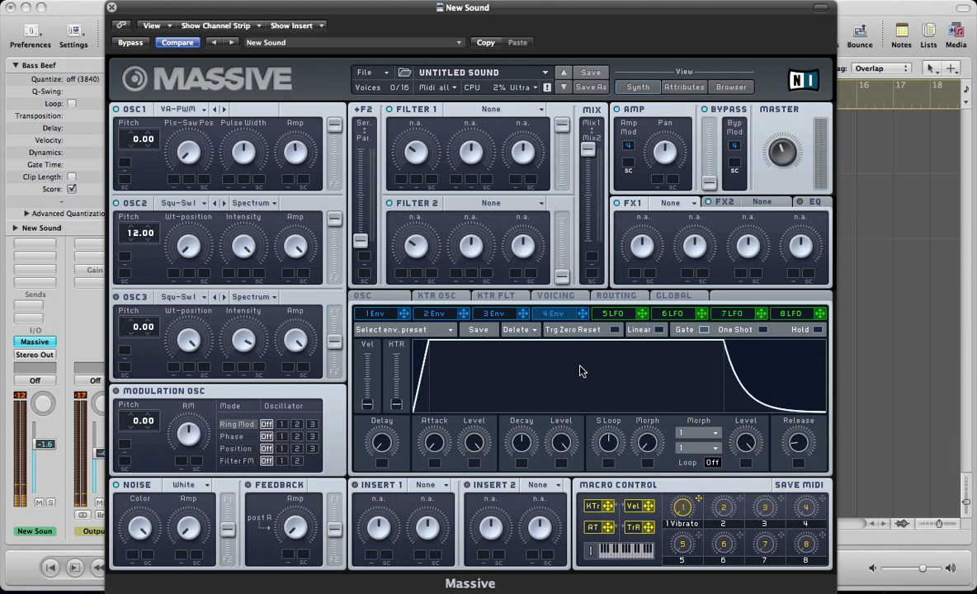
# Turn modulator 5 into a Stepper, synced at a 1/16 ratio and limited to eight steps.
pyautogui.click(611, 315)
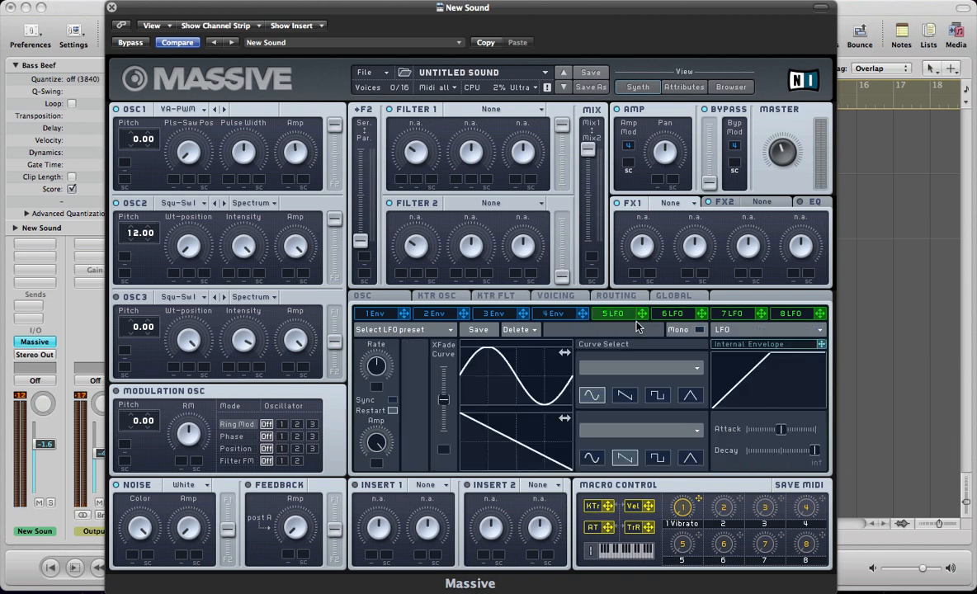
pyautogui.click(715, 330)
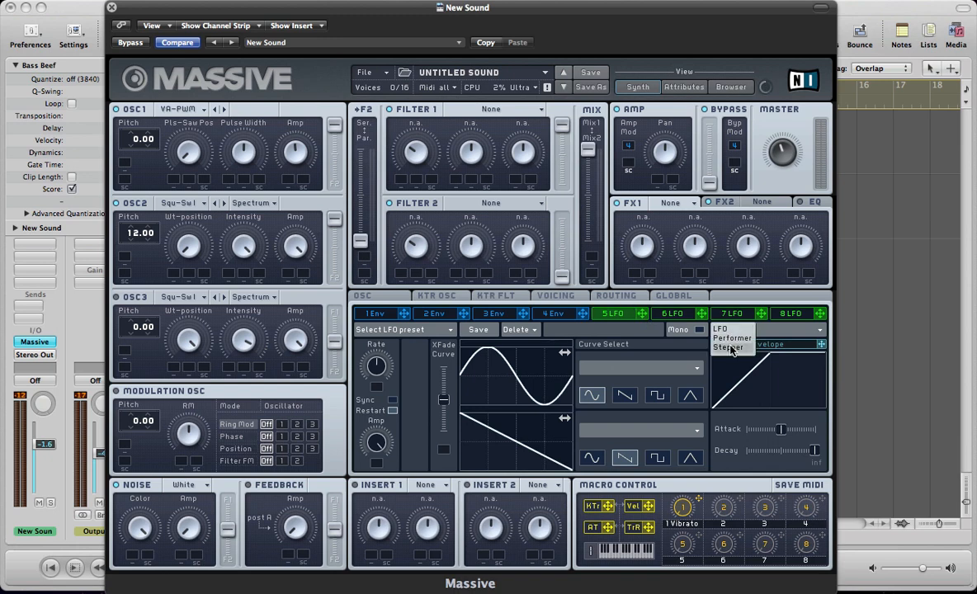
pyautogui.click(726, 348)
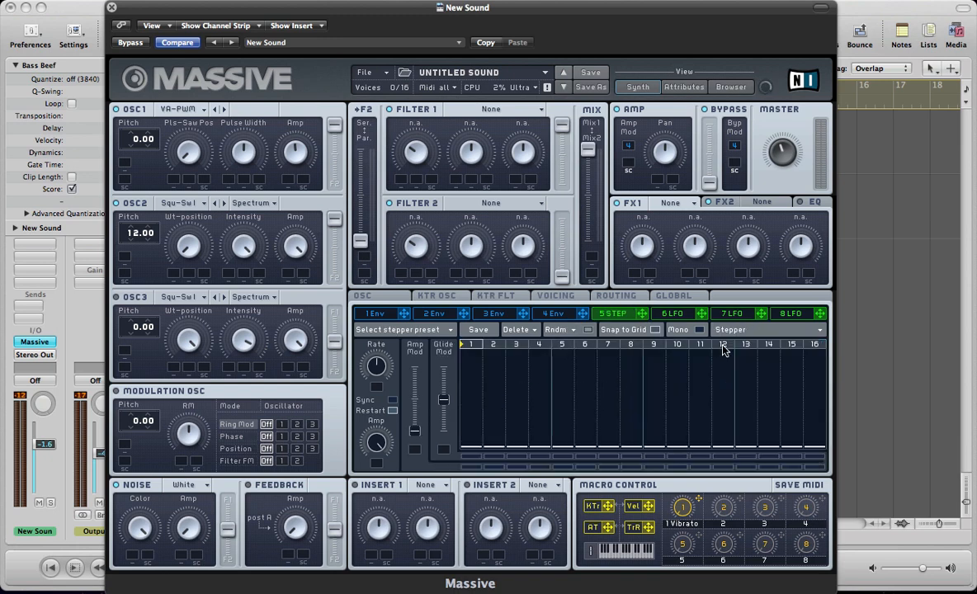
pyautogui.click(393, 400)
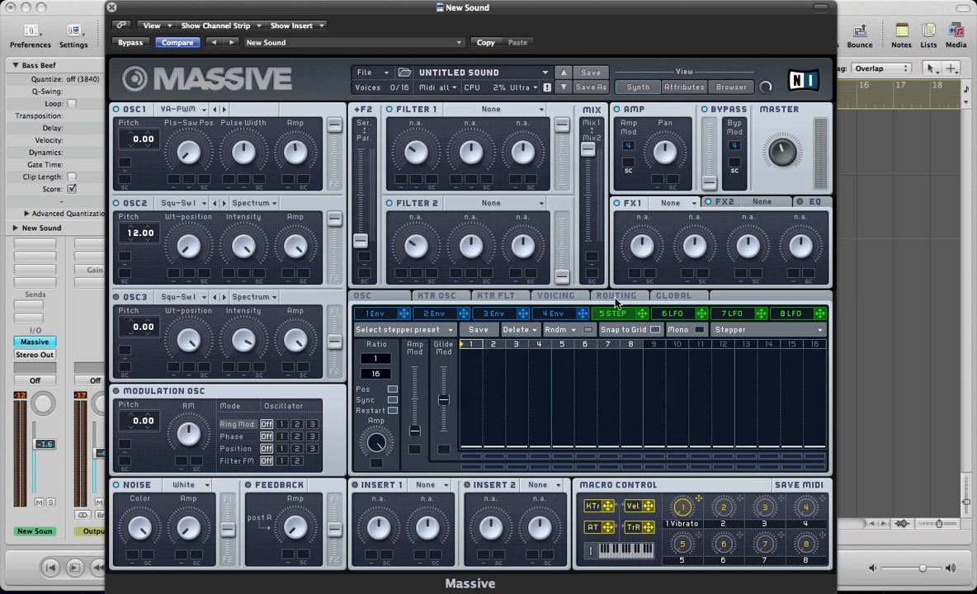
# Assign Stepper 5 to the pitch of oscillators 1 and 2 with a modulation amount of 12.00 each.
pyautogui.moveTo(645, 320); pyautogui.dragTo(120, 165)
pyautogui.moveTo(645, 318); pyautogui.dragTo(134, 238)
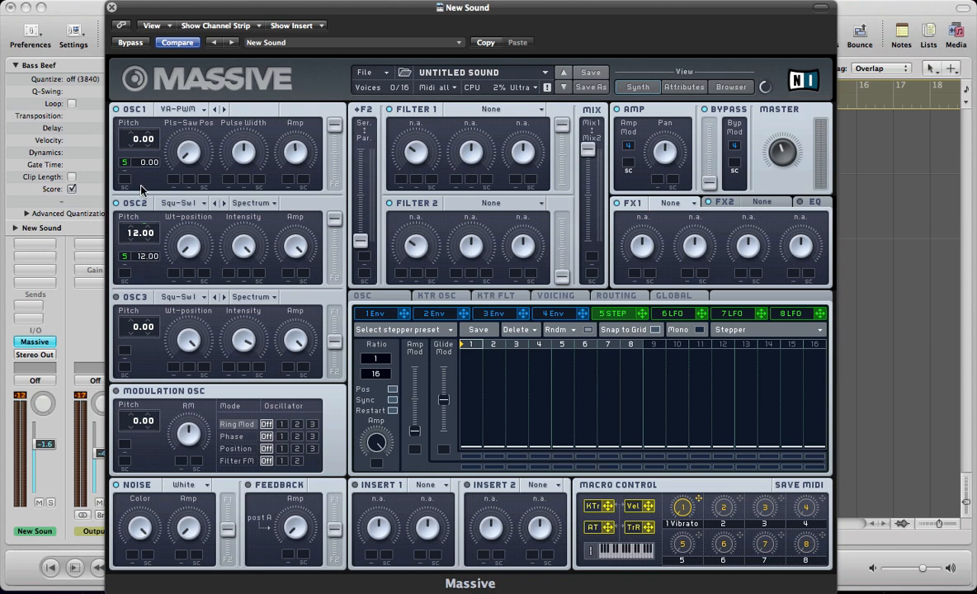
pyautogui.moveTo(140, 165); pyautogui.dragTo(140, 157)
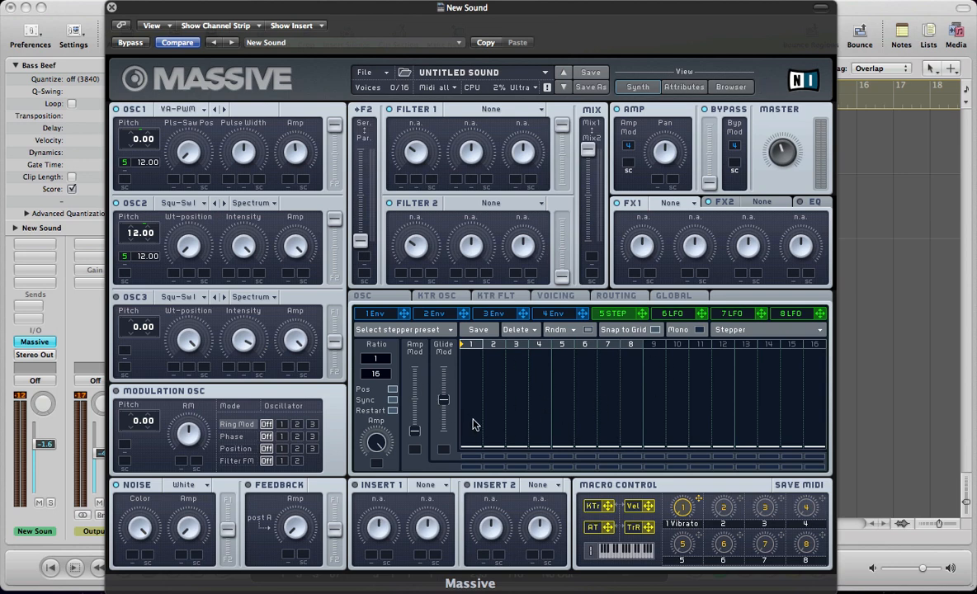
pyautogui.moveTo(475, 424); pyautogui.dragTo(467, 452)
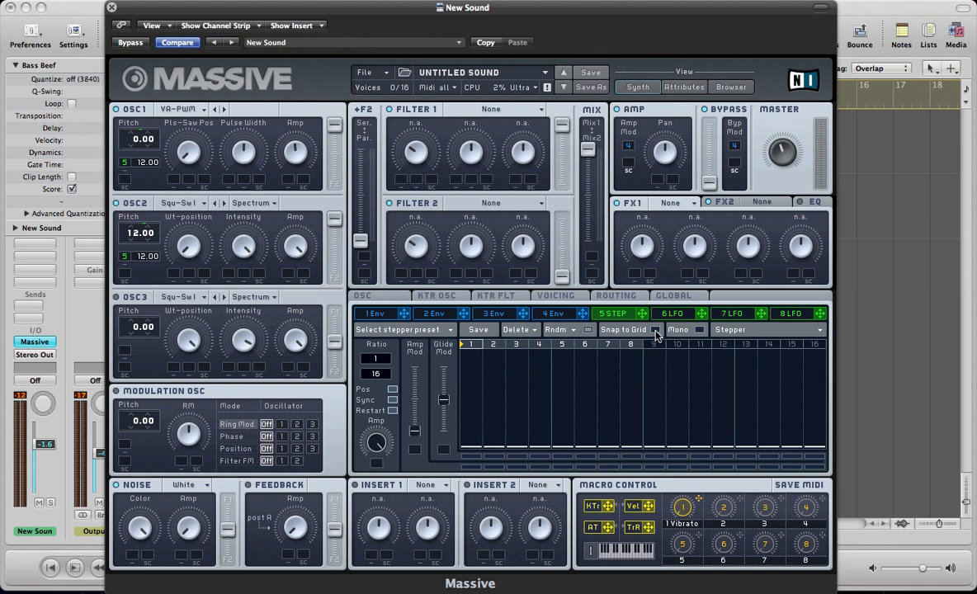
pyautogui.click(496, 425)
pyautogui.moveTo(495, 404)
pyautogui.mouseDown()
pyautogui.moveTo(497, 395)
pyautogui.moveTo(493, 425)
pyautogui.moveTo(494, 406)
pyautogui.mouseUp()
pyautogui.click(541, 439)
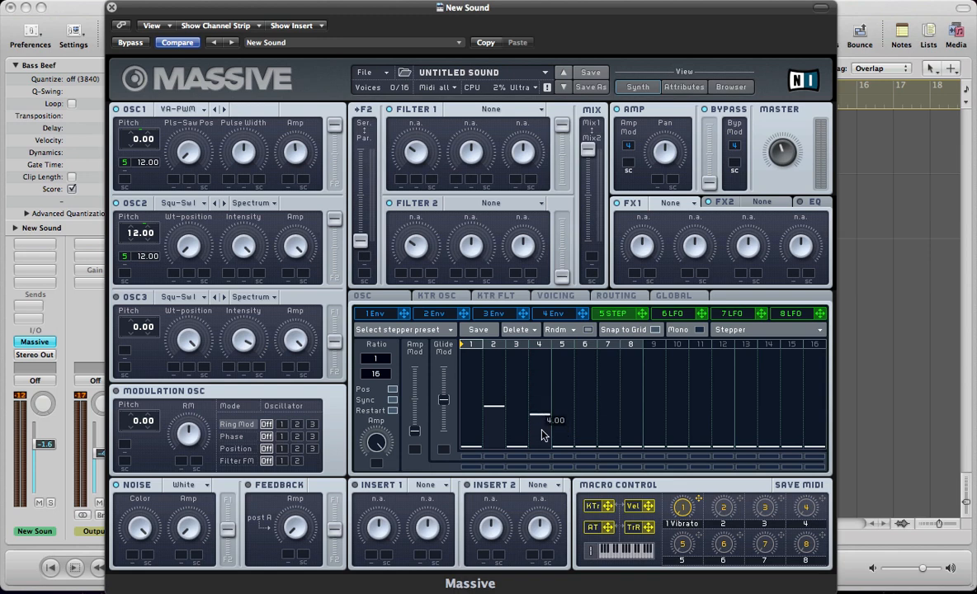
pyautogui.moveTo(545, 436)
pyautogui.mouseDown()
pyautogui.moveTo(541, 400)
pyautogui.moveTo(541, 448)
pyautogui.mouseUp()
pyautogui.click(494, 445)
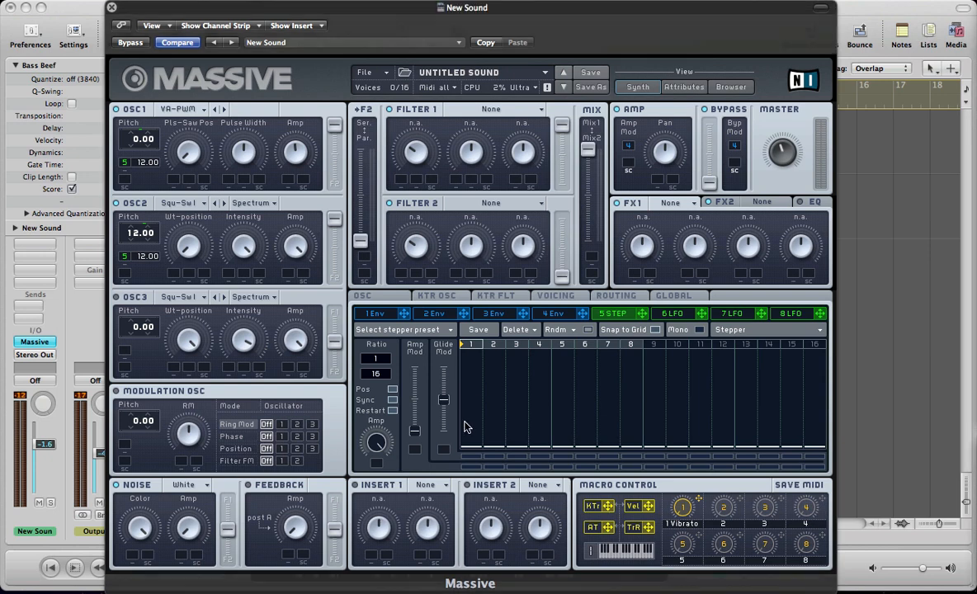
# Lower Stepper 5's glide, and set steps 2 and 6 to maximum, 3 and 8 to about 7, and 5 and 7 to 3.00.
pyautogui.moveTo(443, 400); pyautogui.dragTo(496, 327)
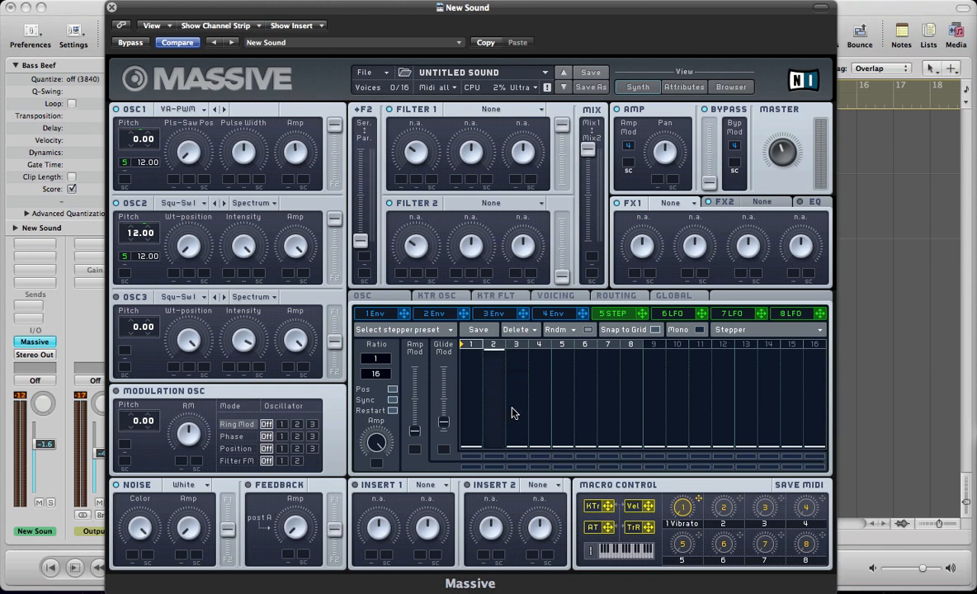
pyautogui.moveTo(512, 410); pyautogui.dragTo(514, 391)
pyautogui.click(563, 422)
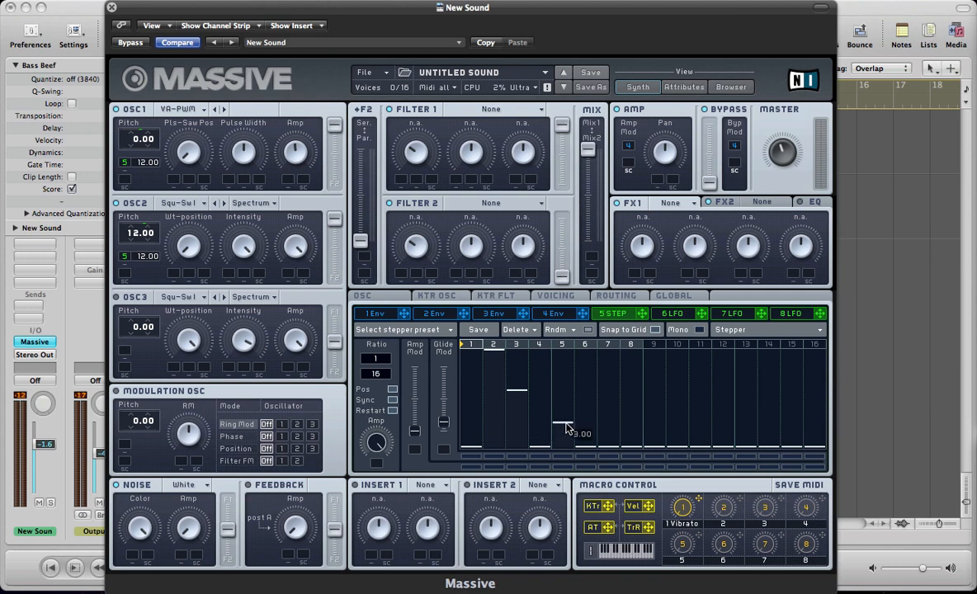
pyautogui.click(585, 350)
pyautogui.click(634, 390)
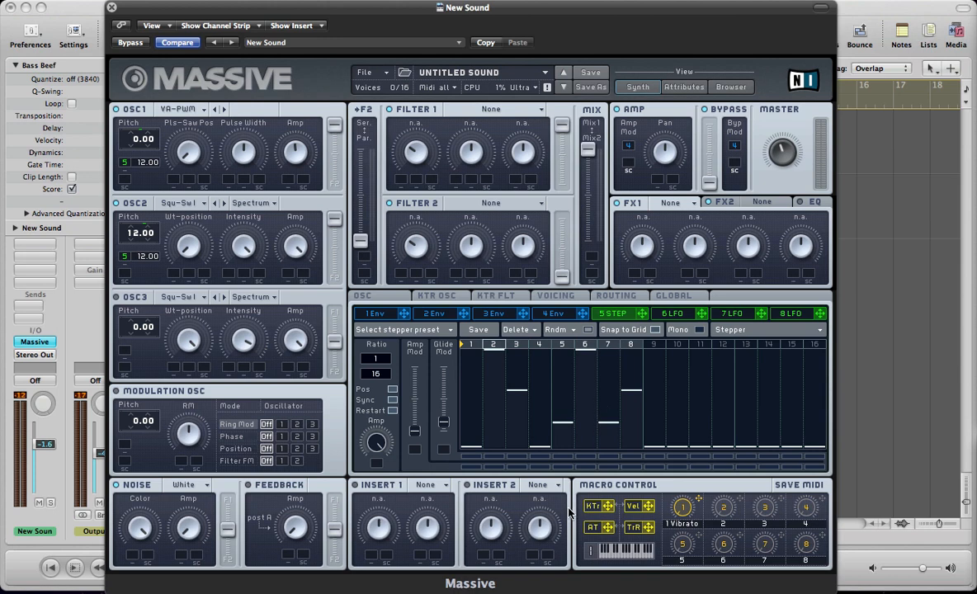
# Enable glide on steps 1 to 8 of Stepper 5 and raise the Glide Mod amount slightly.
pyautogui.moveTo(630, 457); pyautogui.dragTo(466, 460)
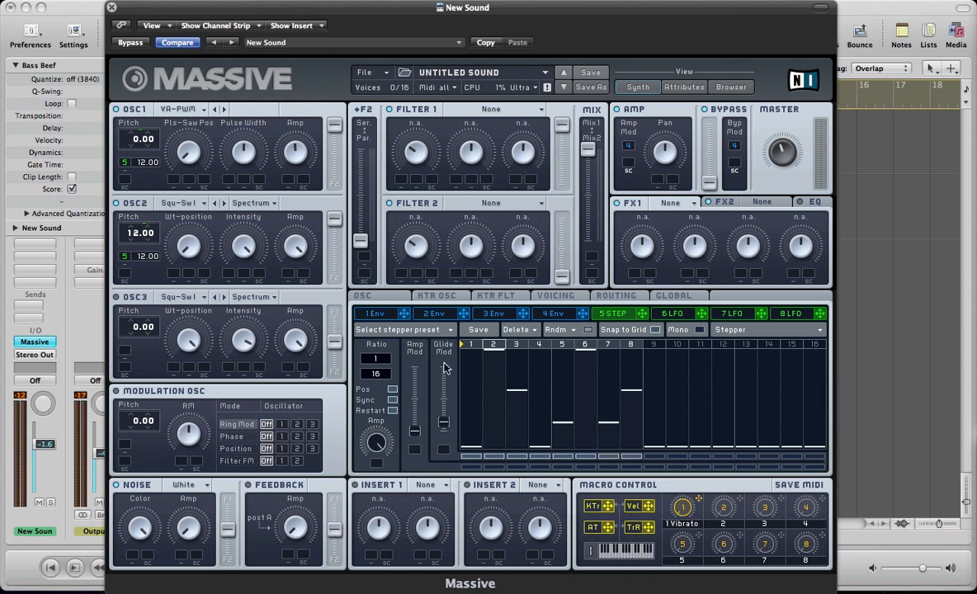
pyautogui.moveTo(441, 424)
pyautogui.mouseDown()
pyautogui.moveTo(439, 373)
pyautogui.moveTo(440, 418)
pyautogui.mouseUp()
# Set Filter 1 to the Lowpass 4 type.
pyautogui.click(488, 110)
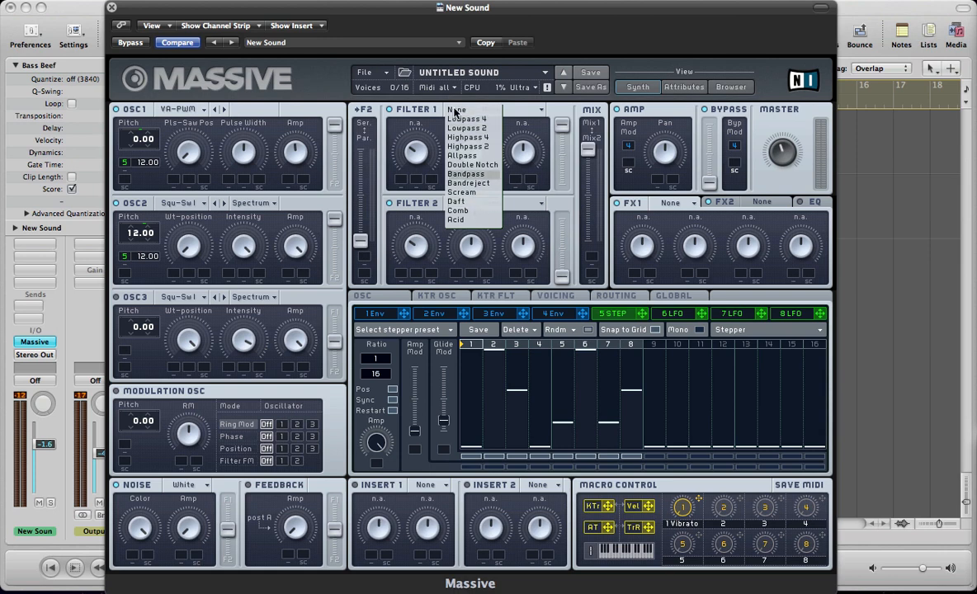
pyautogui.click(468, 119)
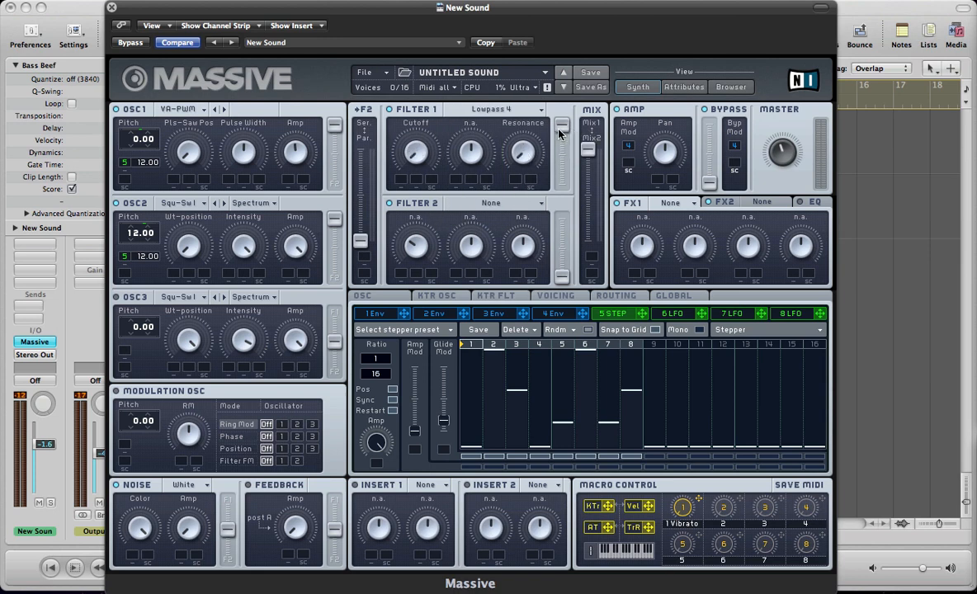
pyautogui.moveTo(590, 151); pyautogui.dragTo(600, 124)
# Turn modulator 6 into a Performer, synced at a 1/16 ratio and limited to one step.
pyautogui.click(664, 314)
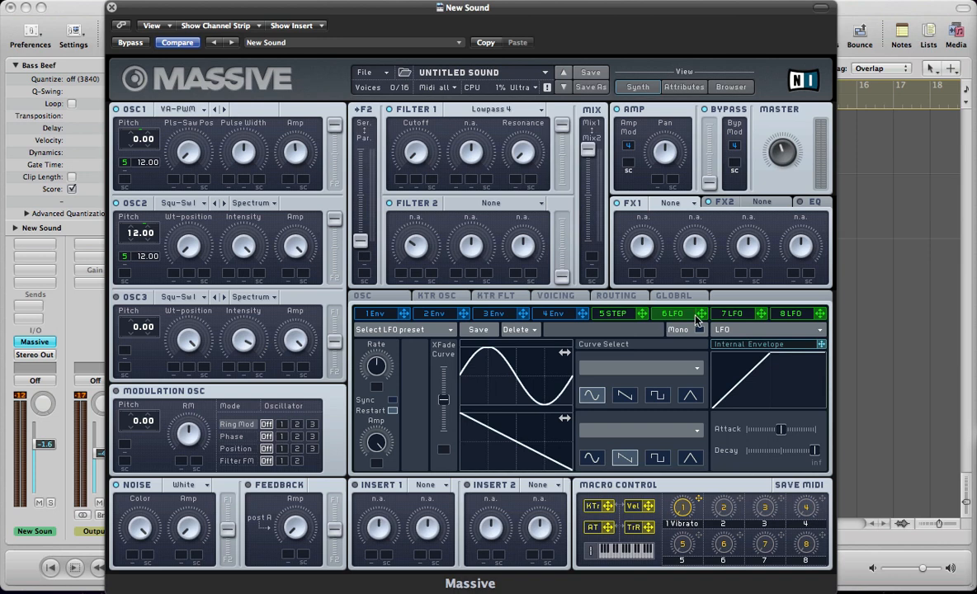
pyautogui.click(718, 330)
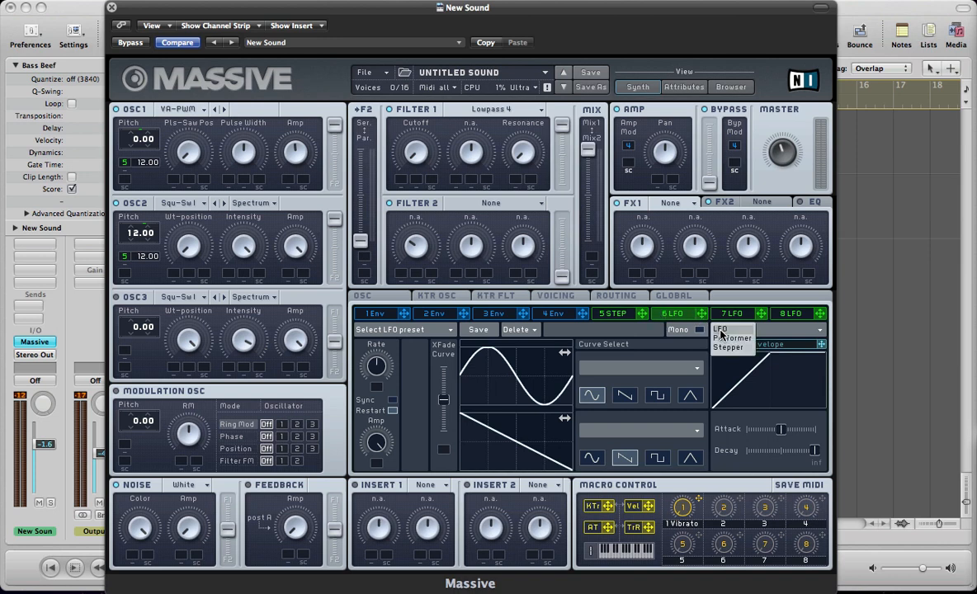
pyautogui.click(728, 344)
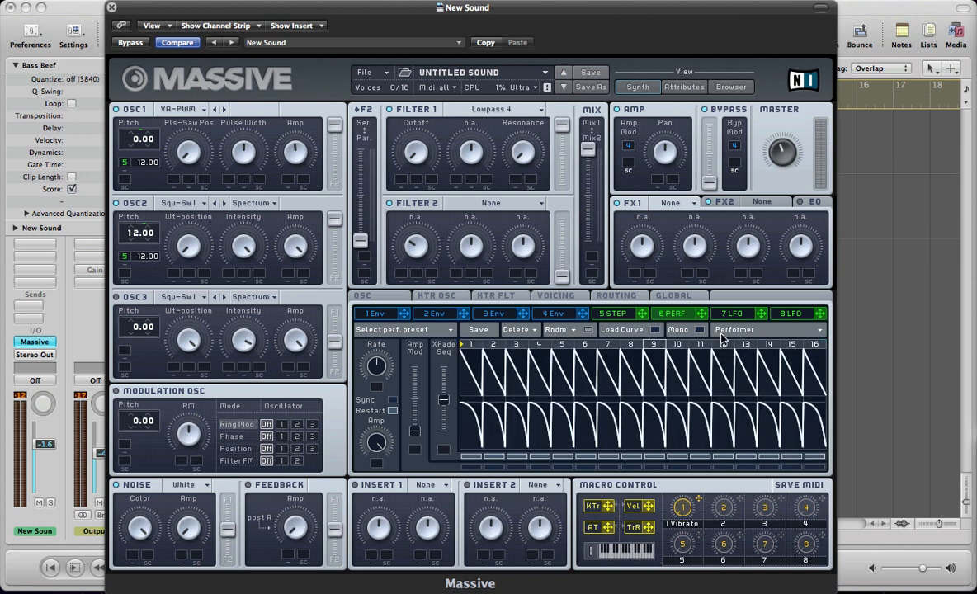
pyautogui.click(392, 399)
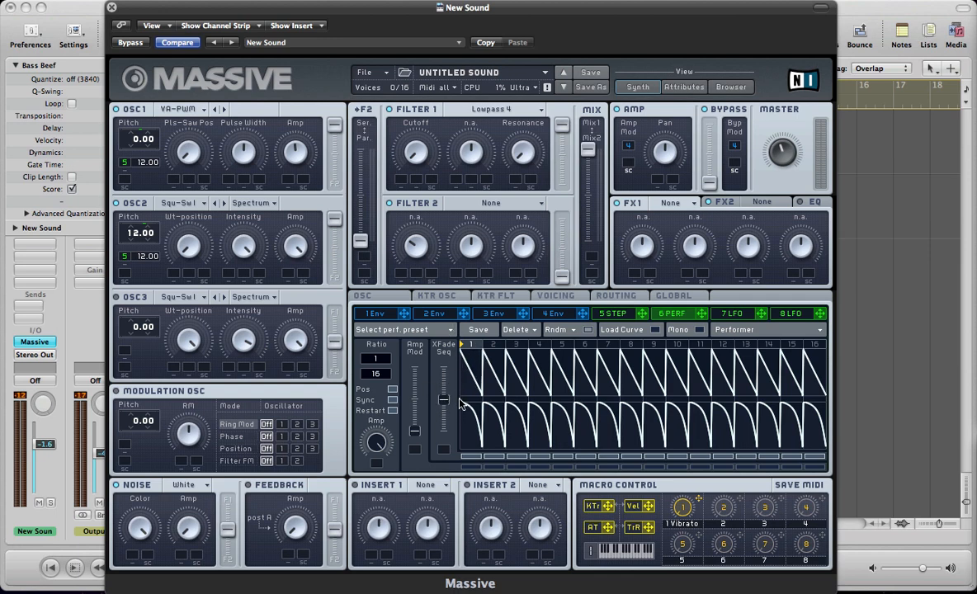
# Load a steep decay curve into Performer 6's first step and modulate Filter 1's cutoff with Performer 6.
pyautogui.click(632, 331)
pyautogui.moveTo(433, 364); pyautogui.dragTo(464, 364)
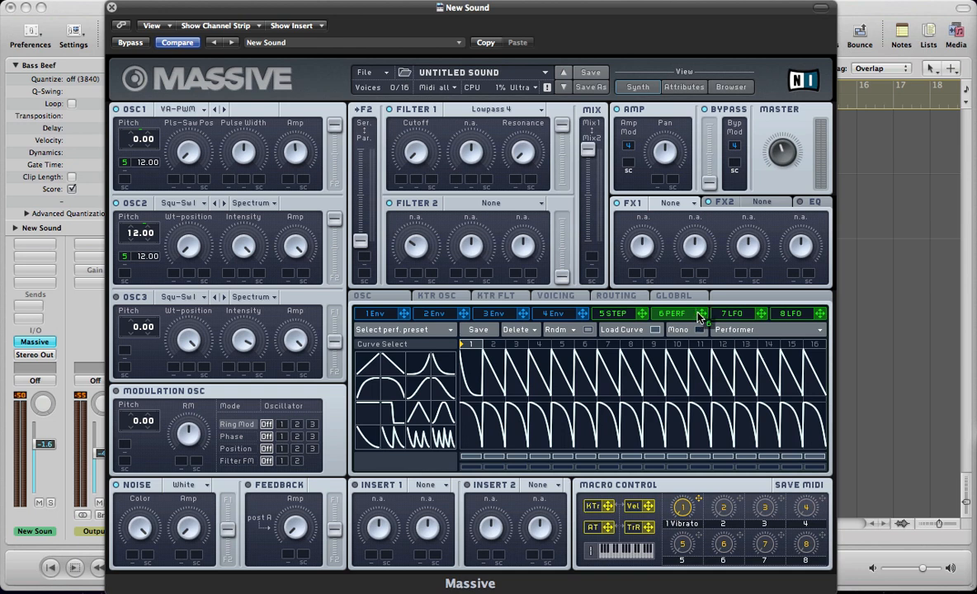
pyautogui.moveTo(700, 314); pyautogui.dragTo(415, 152)
pyautogui.moveTo(349, 96); pyautogui.dragTo(401, 180)
pyautogui.click(614, 313)
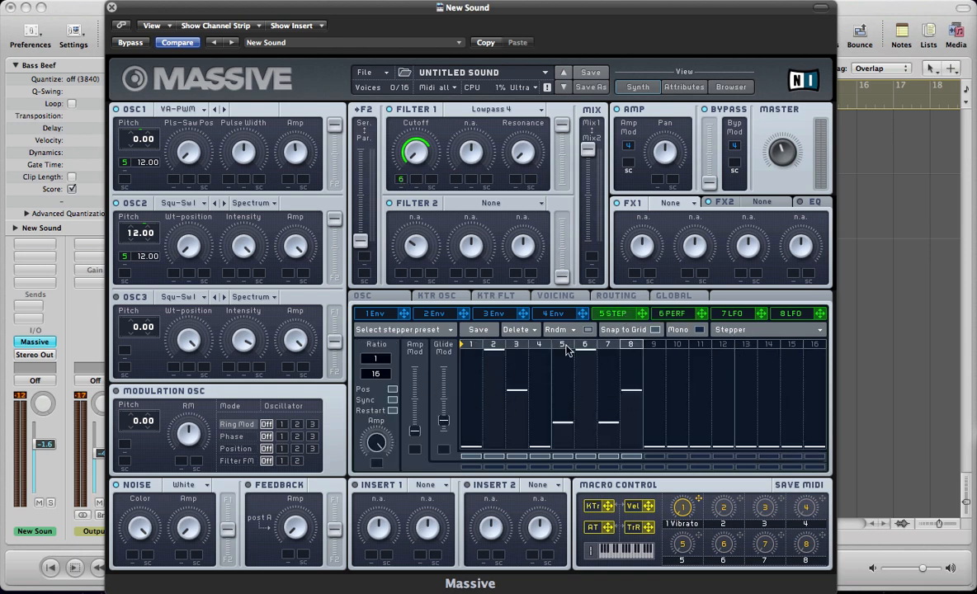
pyautogui.click(674, 312)
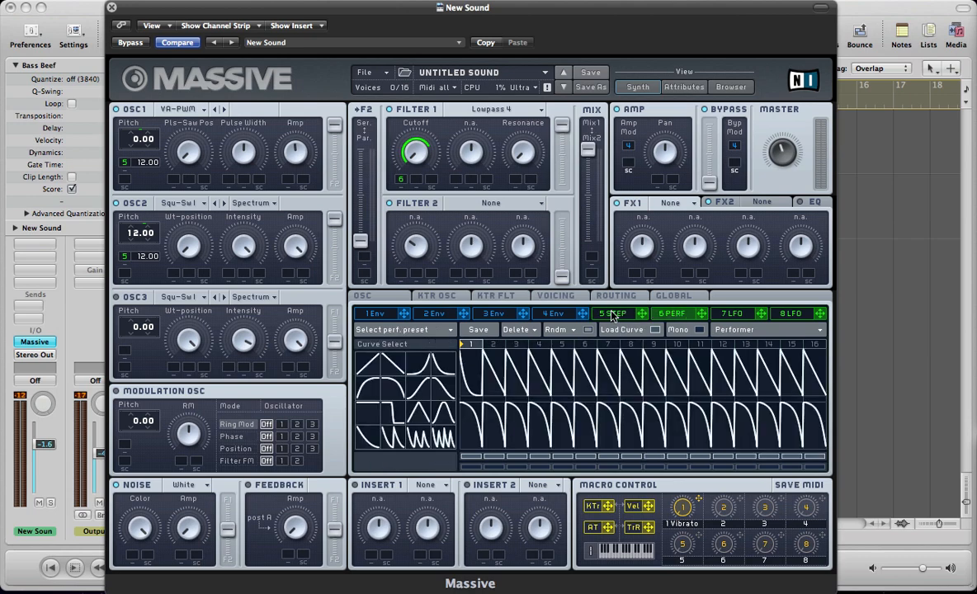
pyautogui.click(611, 314)
pyautogui.click(654, 314)
pyautogui.click(613, 314)
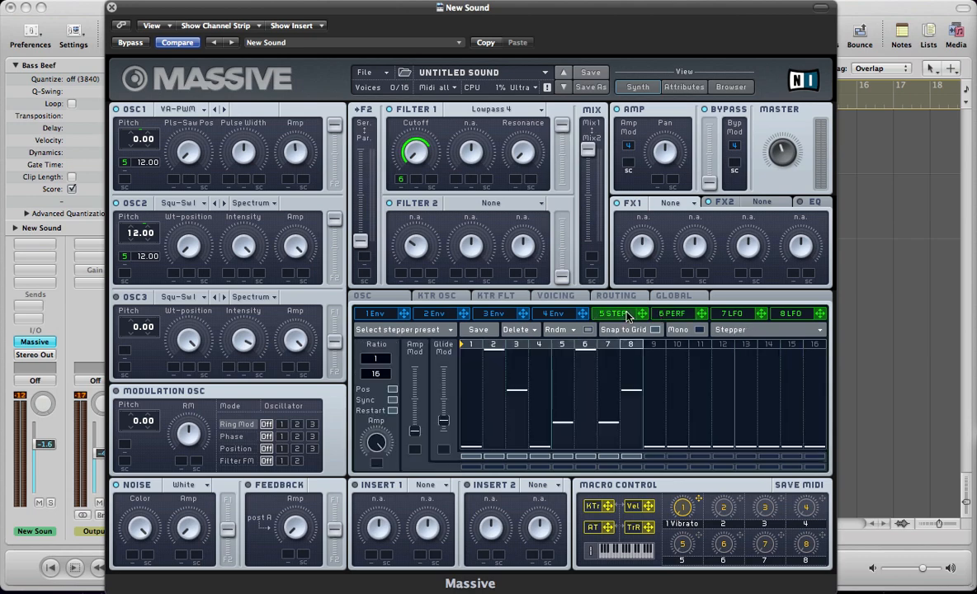
# Turn modulator 7 into a Stepper.
pyautogui.click(723, 314)
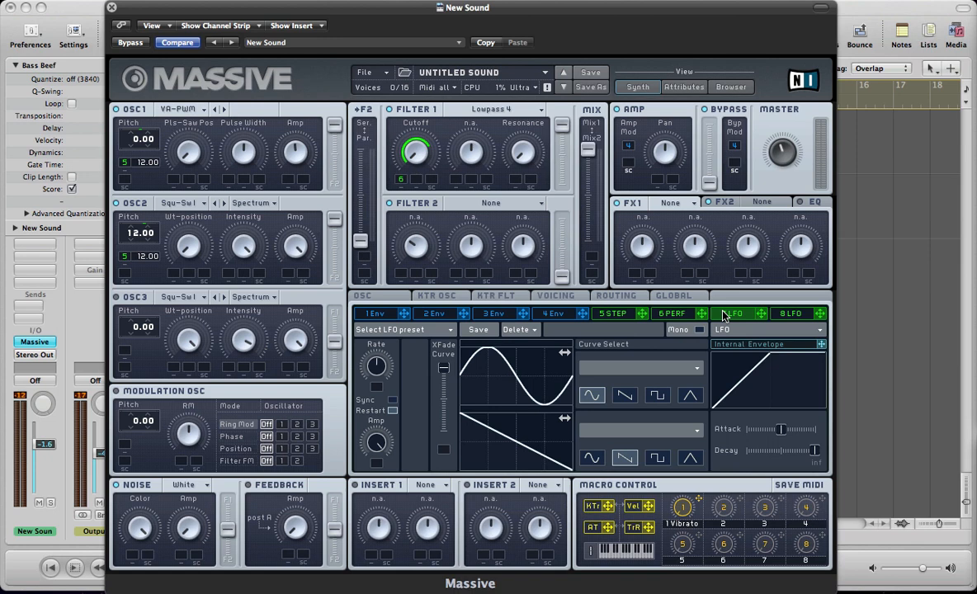
pyautogui.click(730, 330)
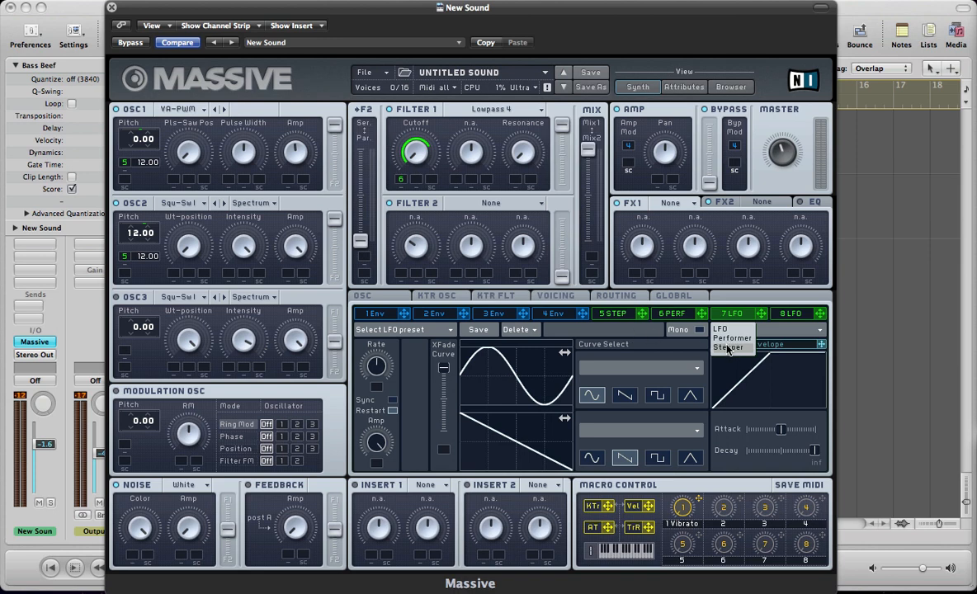
pyautogui.click(730, 347)
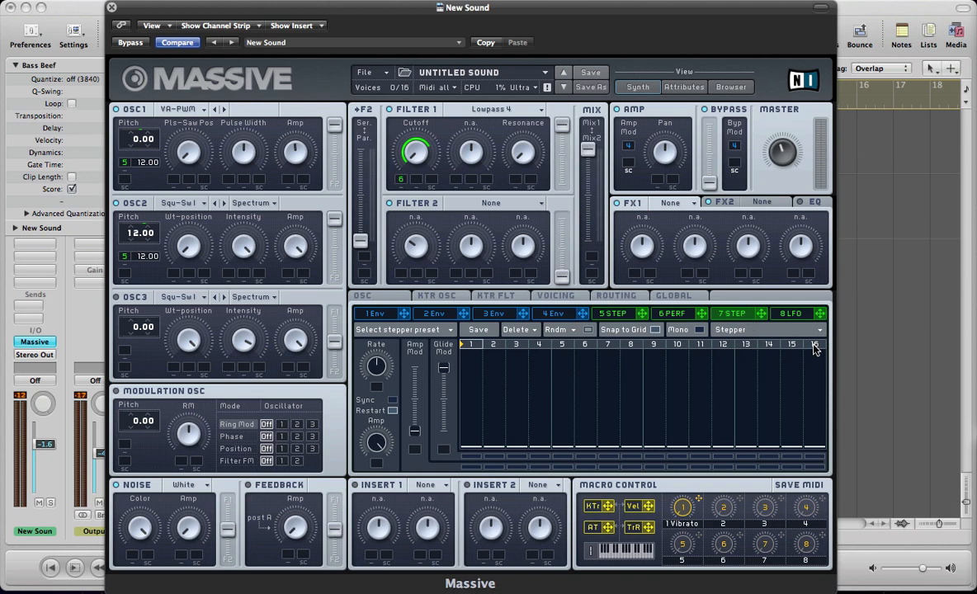
# Limit Stepper 7 to eight steps and sync it at a 1/16 ratio, matching Stepper 5.
pyautogui.moveTo(814, 344); pyautogui.dragTo(632, 352)
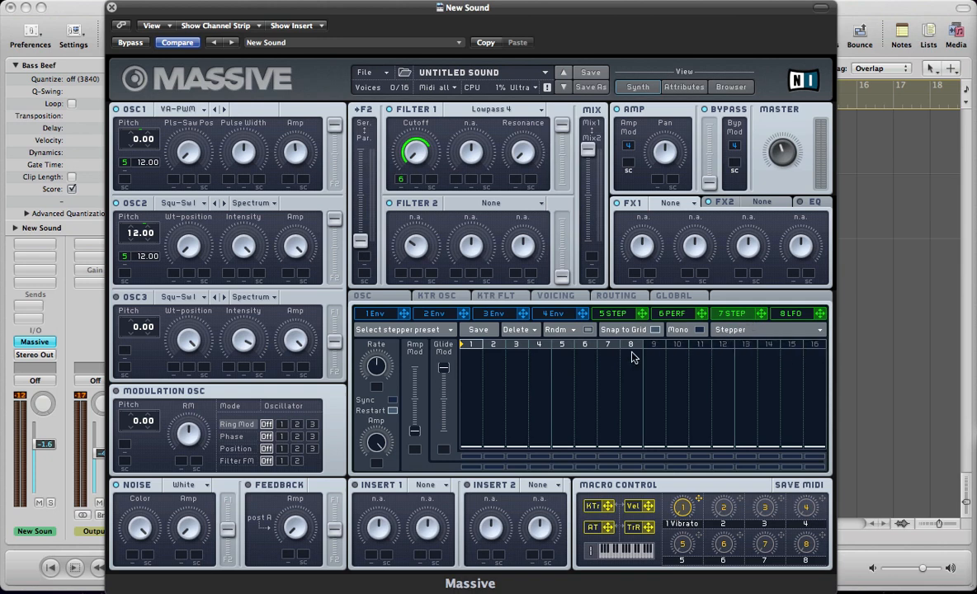
pyautogui.click(393, 400)
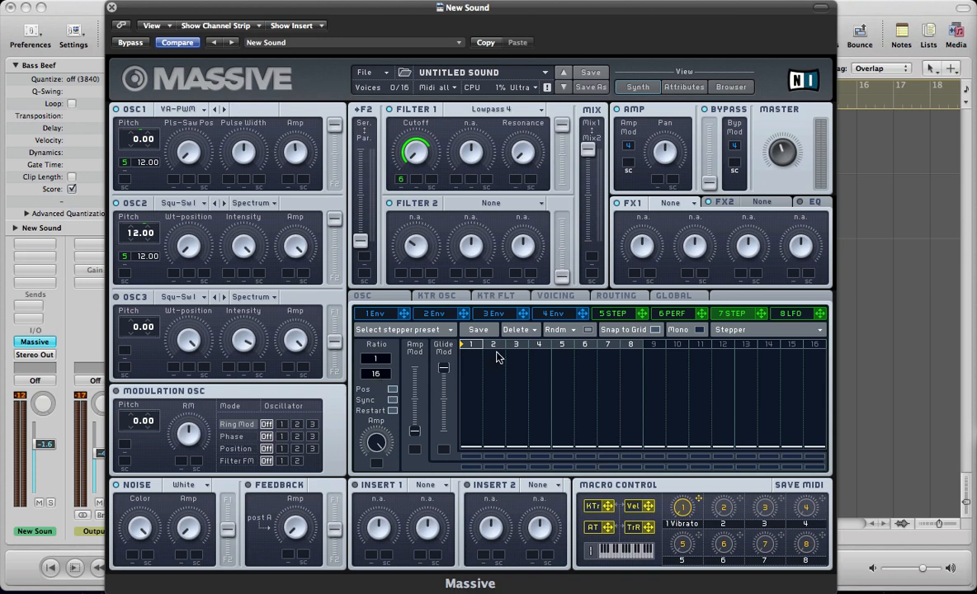
pyautogui.click(625, 318)
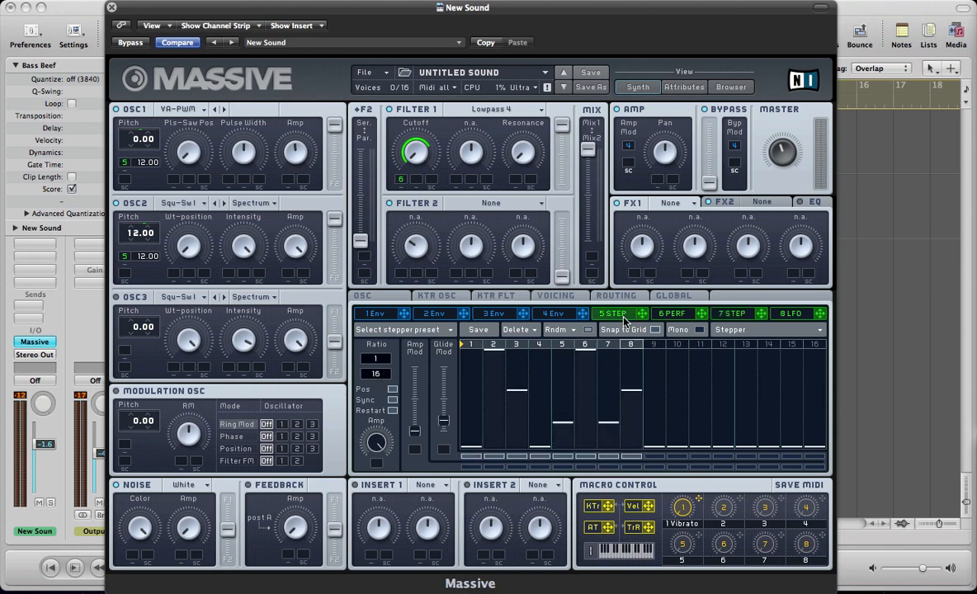
pyautogui.click(730, 315)
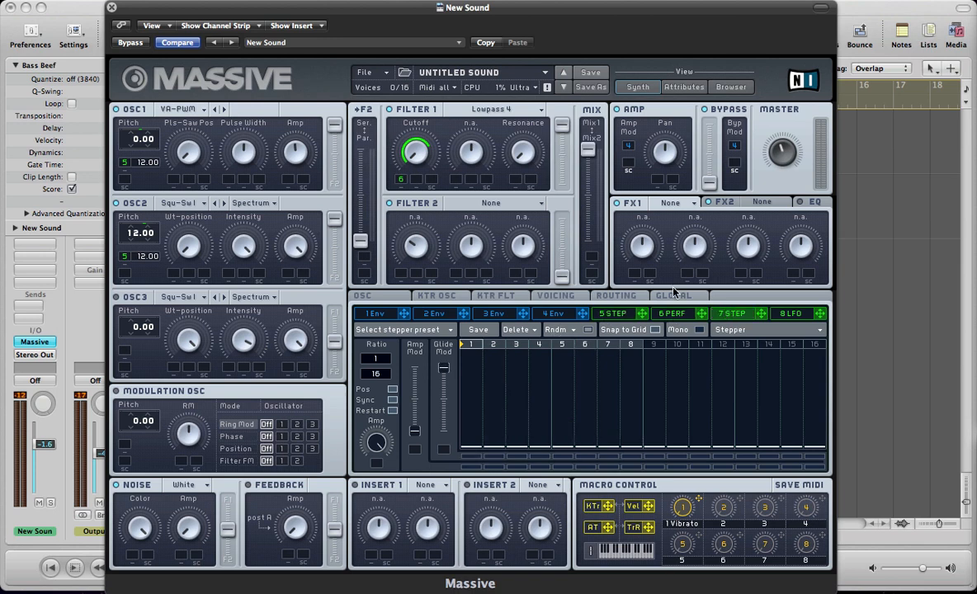
# Assign Stepper 7 to the Amp Mod sidechain slot and draw an uneven eight-step level pattern, with steps 3 and 8 at 12.00.
pyautogui.moveTo(761, 315); pyautogui.dragTo(627, 166)
pyautogui.moveTo(473, 435)
pyautogui.mouseDown()
pyautogui.moveTo(473, 373)
pyautogui.moveTo(465, 370)
pyautogui.moveTo(513, 381)
pyautogui.moveTo(518, 353)
pyautogui.moveTo(497, 368)
pyautogui.moveTo(516, 357)
pyautogui.moveTo(555, 398)
pyautogui.moveTo(565, 376)
pyautogui.moveTo(582, 384)
pyautogui.moveTo(587, 365)
pyautogui.moveTo(611, 369)
pyautogui.moveTo(623, 394)
pyautogui.moveTo(628, 344)
pyautogui.mouseUp()
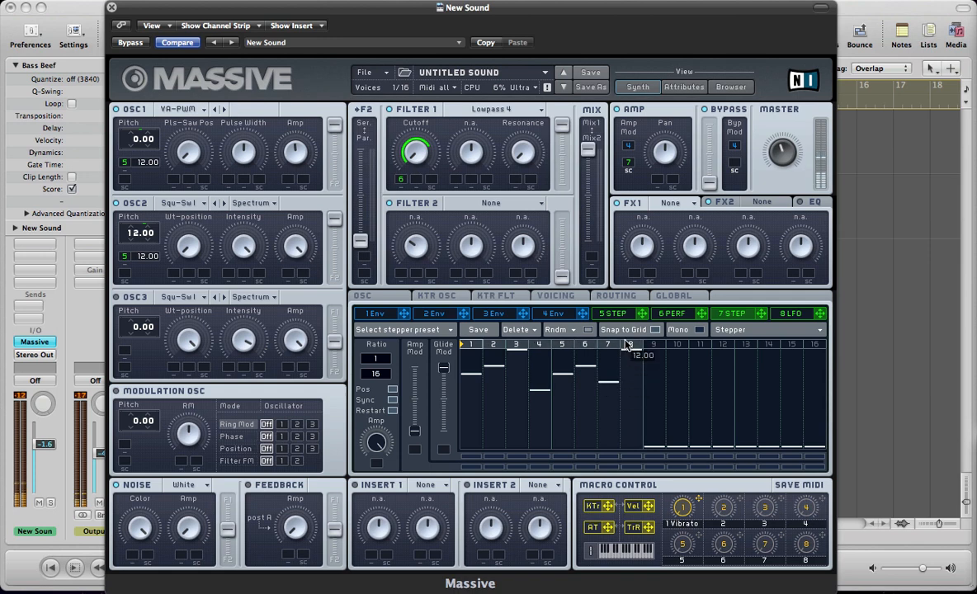
pyautogui.click(542, 399)
pyautogui.moveTo(542, 400); pyautogui.dragTo(541, 392)
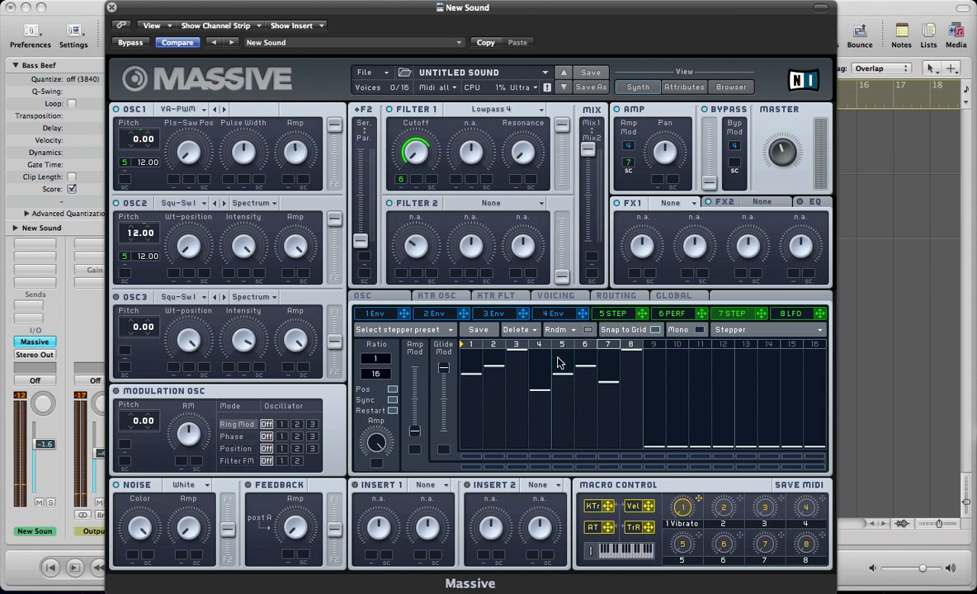
# Rework Stepper 7's pattern by lowering steps 1 and 5 to the same level below all the other active steps and raising step 4 slightly.
pyautogui.click(467, 390)
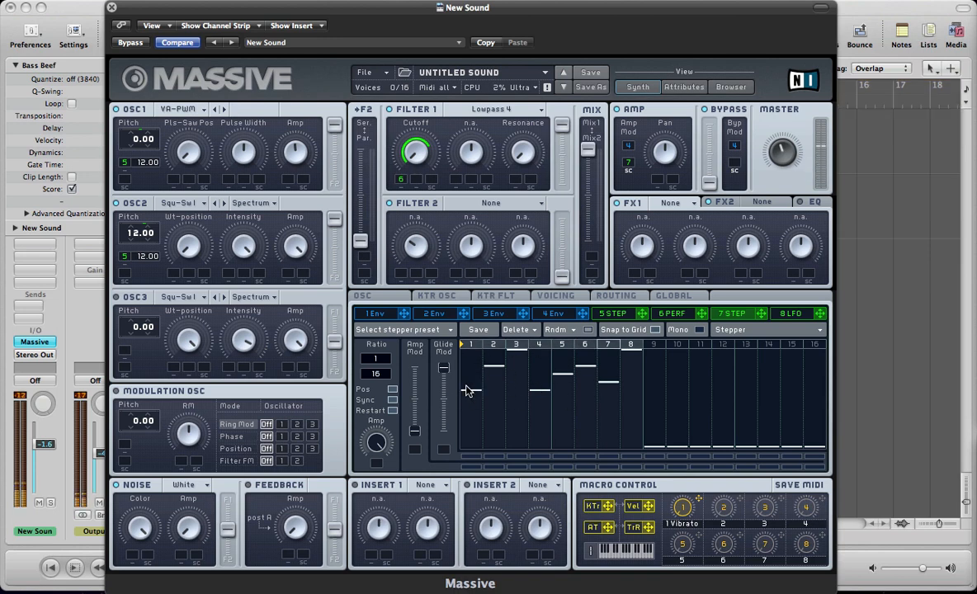
pyautogui.click(566, 390)
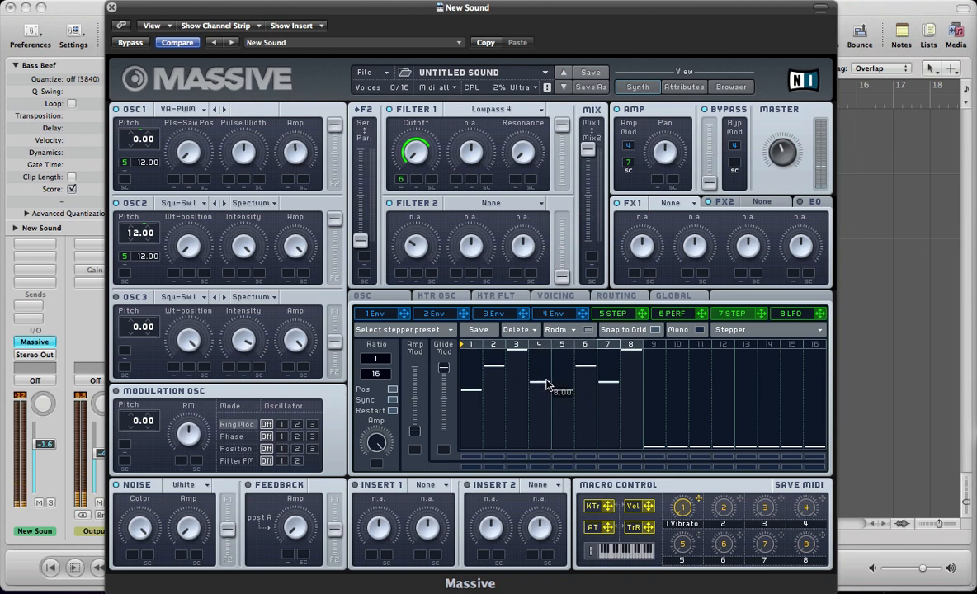
pyautogui.click(545, 376)
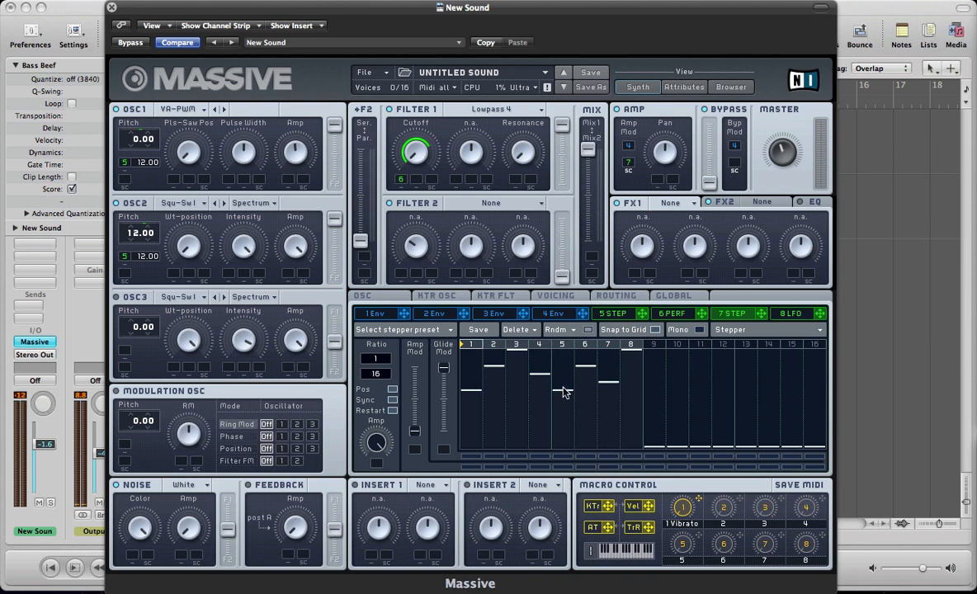
pyautogui.moveTo(563, 393); pyautogui.dragTo(567, 407)
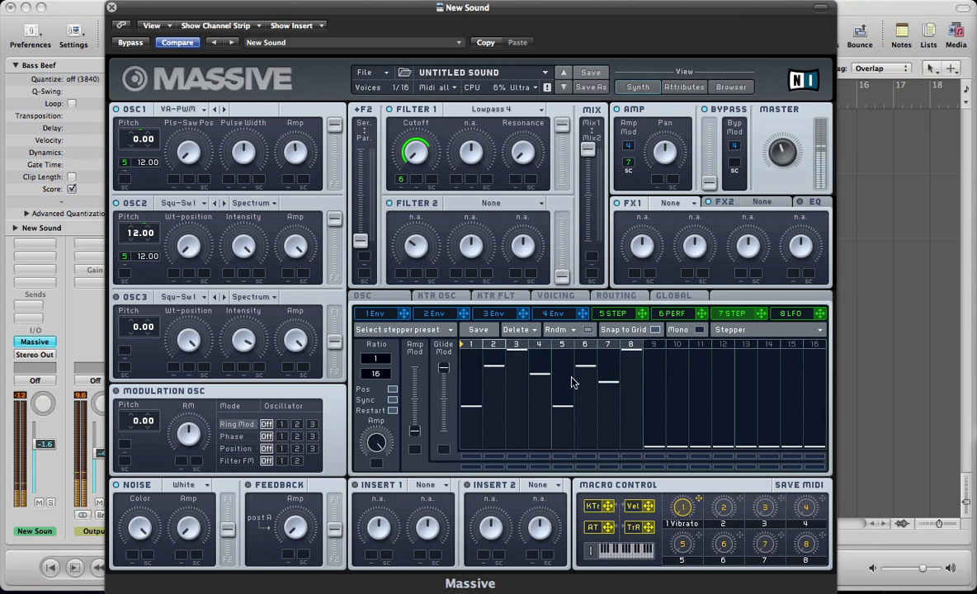
pyautogui.moveTo(613, 382)
pyautogui.mouseDown()
pyautogui.moveTo(614, 436)
pyautogui.moveTo(611, 387)
pyautogui.mouseUp()
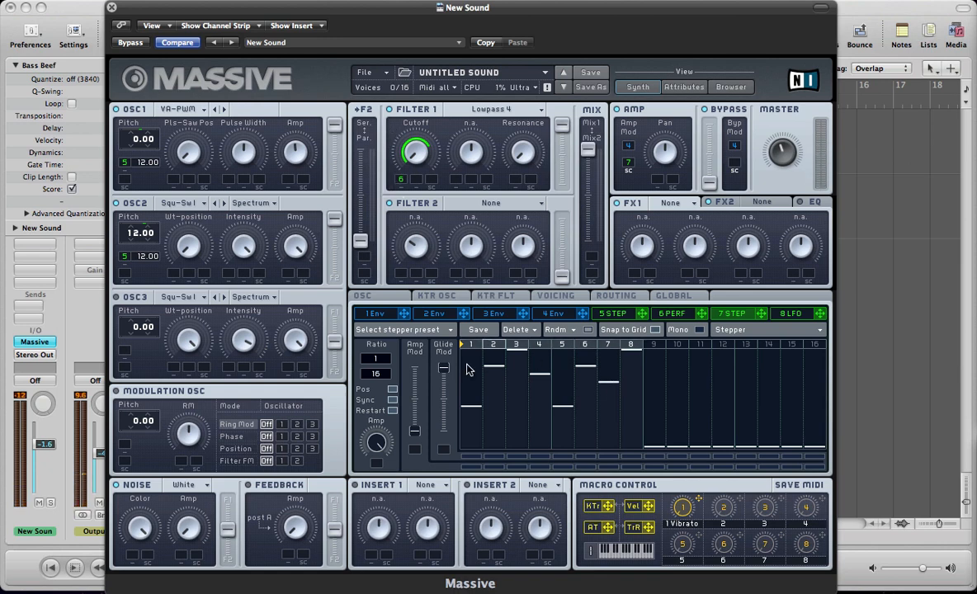
pyautogui.click(608, 311)
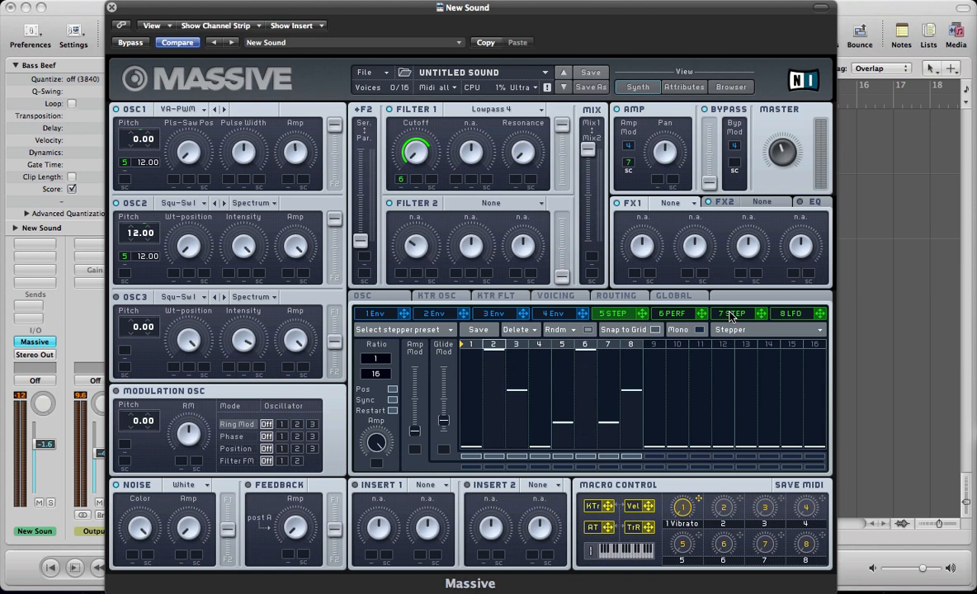
pyautogui.click(731, 314)
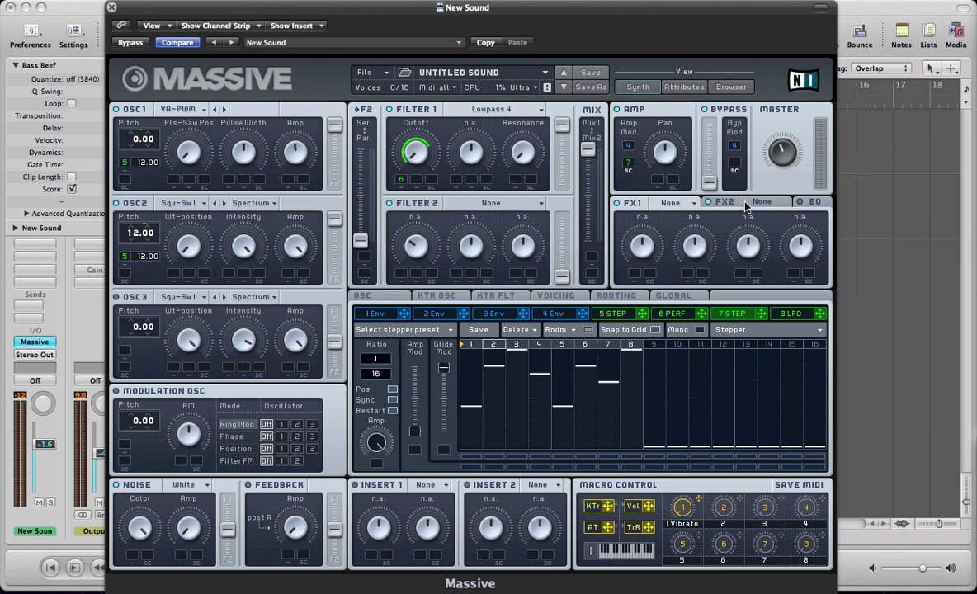
# Load Chorus into FX1, set its Dry/Wet well below half and turn its Offset down slightly.
pyautogui.click(665, 211)
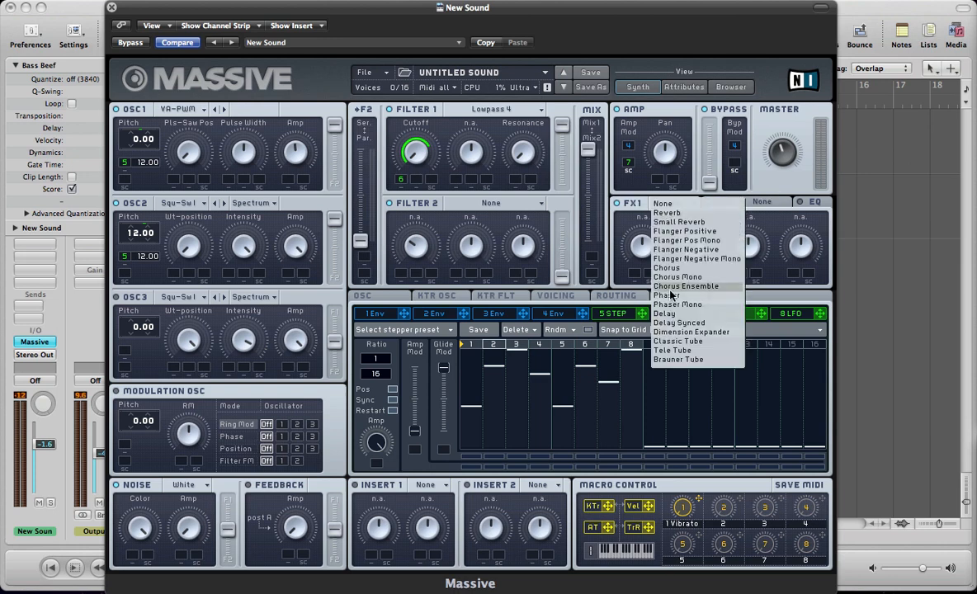
pyautogui.click(671, 276)
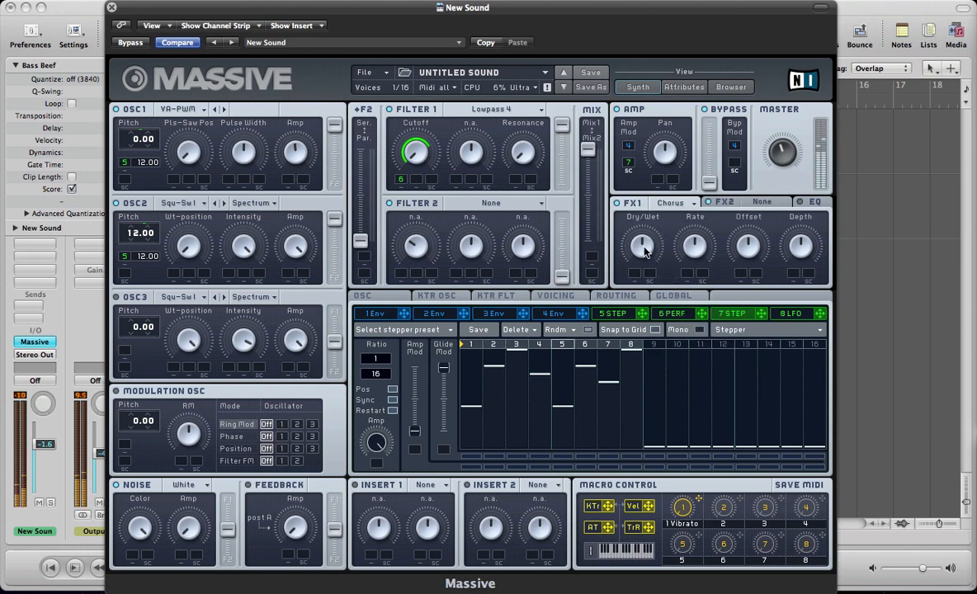
pyautogui.moveTo(644, 246); pyautogui.dragTo(650, 296)
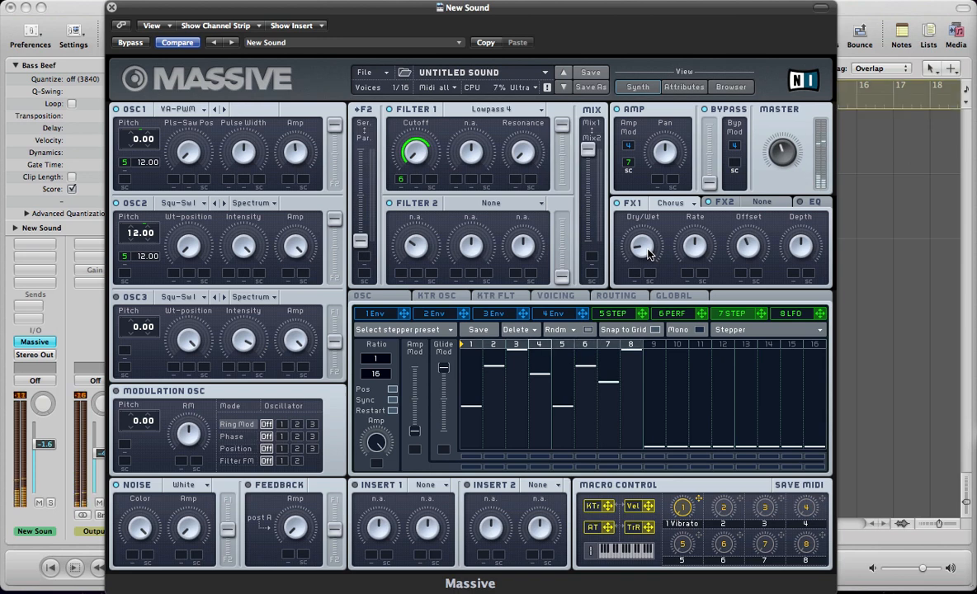
# Load Delay Synced into FX2, lower its Dry/Wet slightly, raise Damp and reduce Feedback.
pyautogui.click(755, 204)
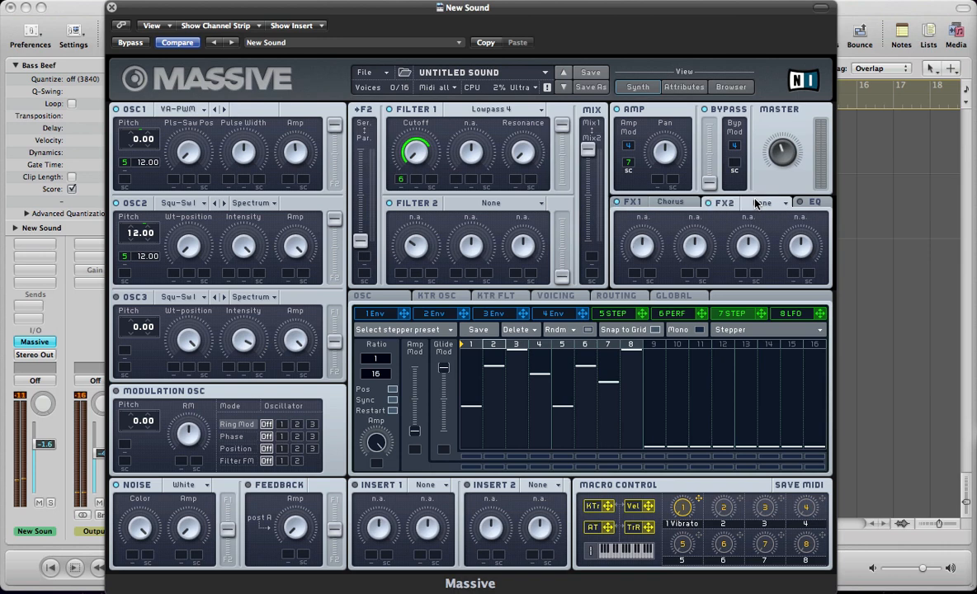
pyautogui.click(754, 203)
pyautogui.click(768, 326)
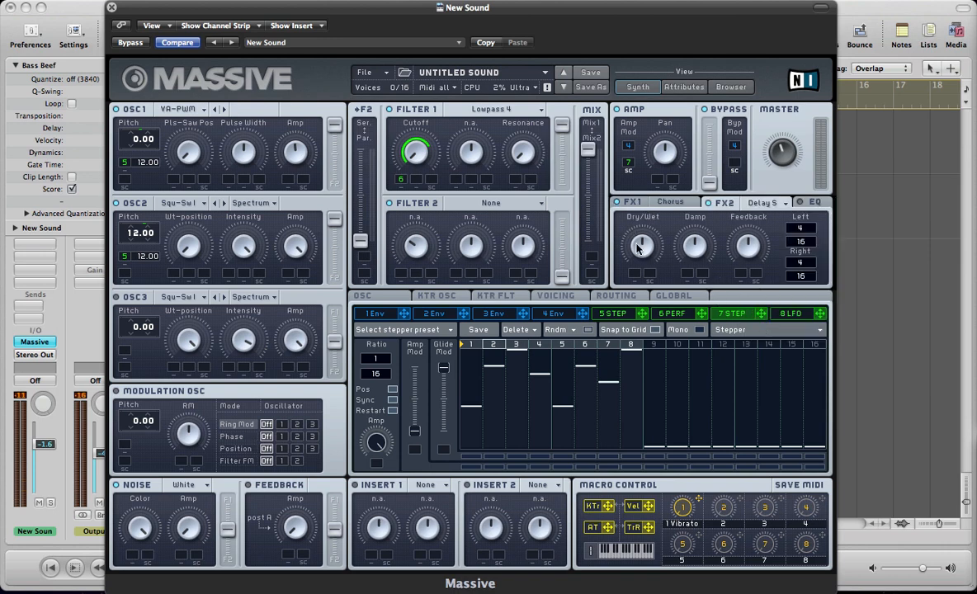
pyautogui.moveTo(690, 243); pyautogui.dragTo(686, 198)
# Look over the oscillator, voicing and routing settings along with the FX1 effect and envelope 1.
pyautogui.click(363, 296)
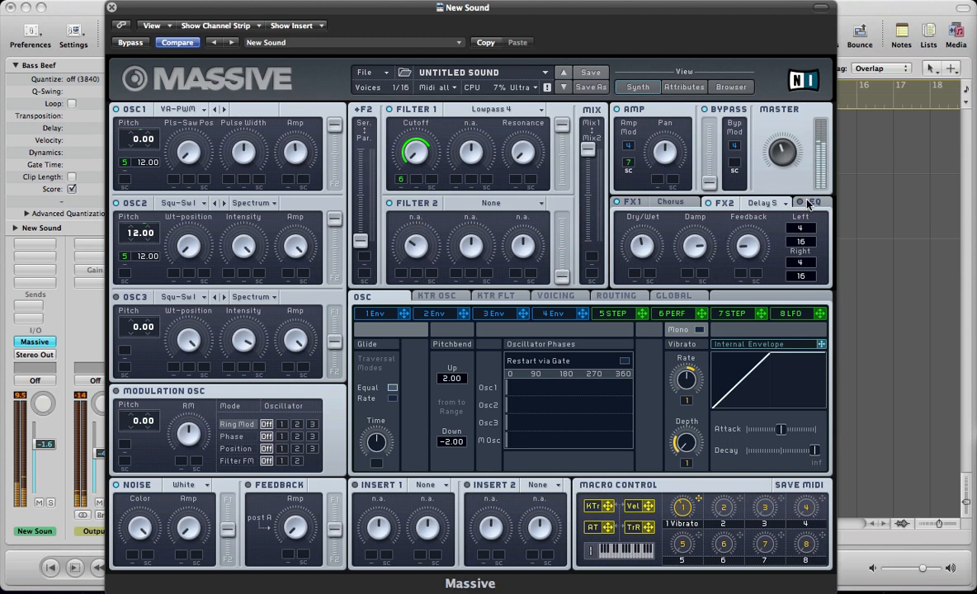
pyautogui.click(632, 202)
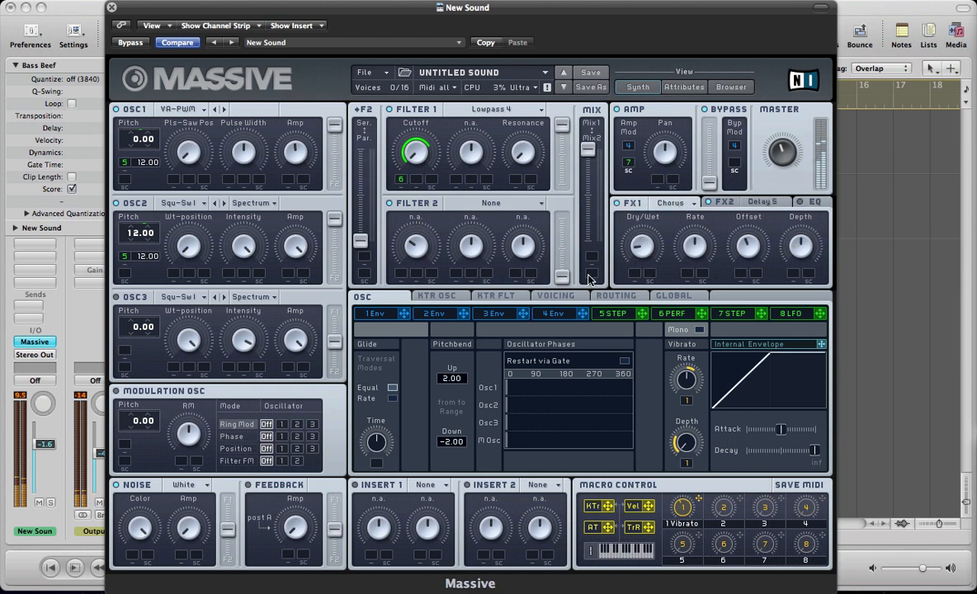
pyautogui.click(555, 296)
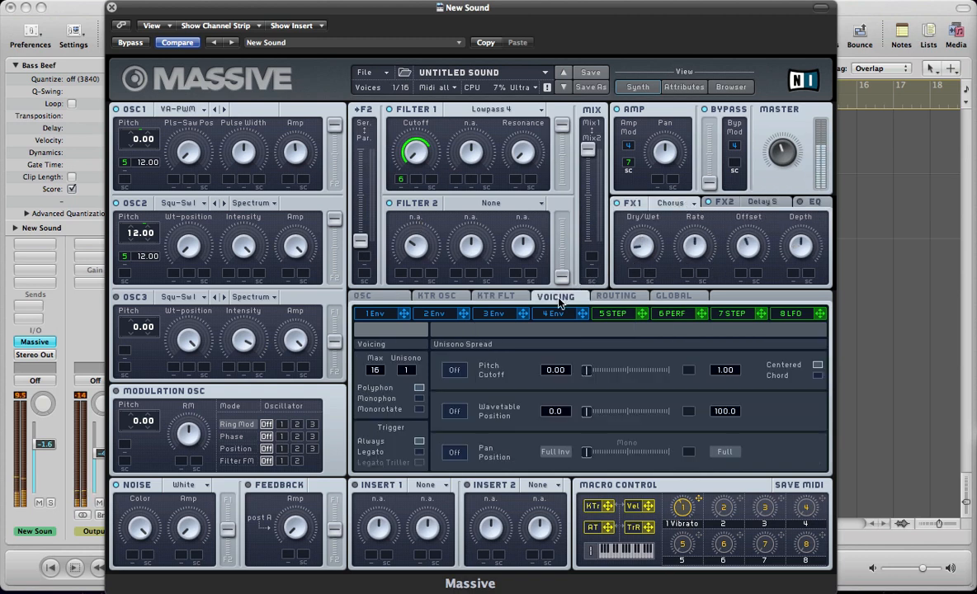
pyautogui.click(376, 313)
pyautogui.click(556, 297)
pyautogui.click(616, 296)
pyautogui.click(371, 300)
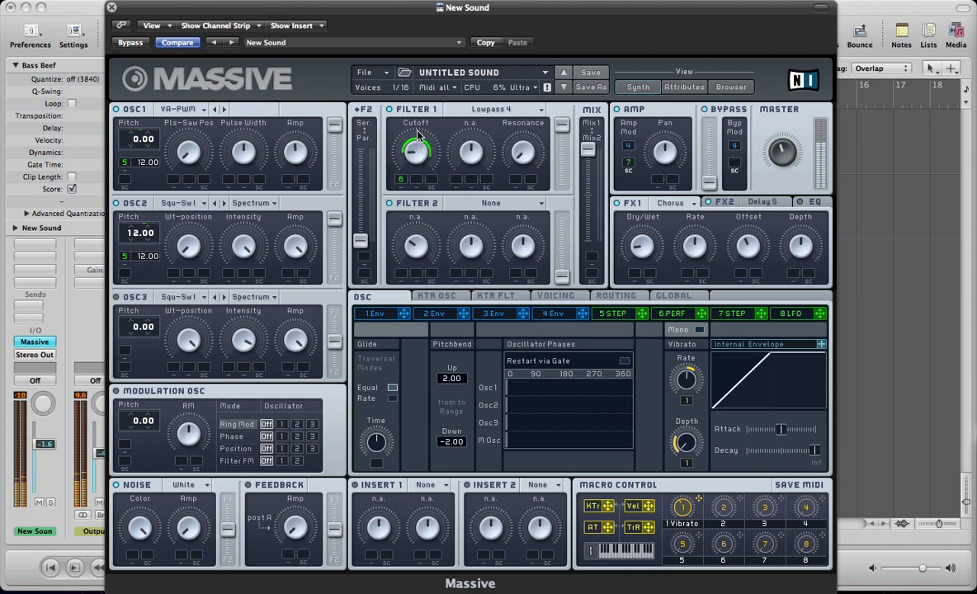
# Try a higher Filter 1 cutoff and return it to its minimum.
pyautogui.moveTo(419, 136); pyautogui.dragTo(396, 175)
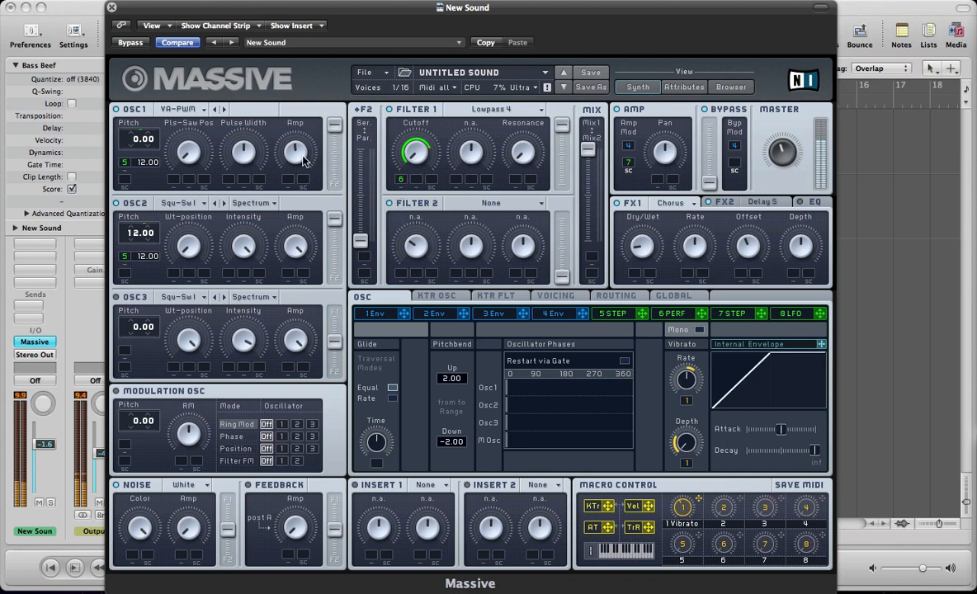